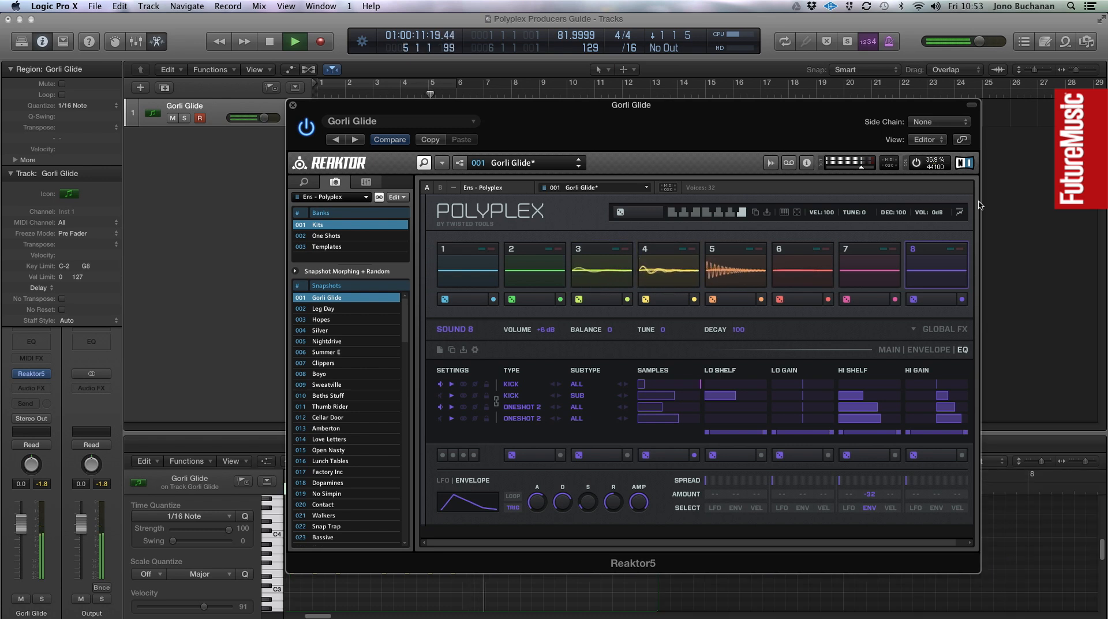
# - Stop playback back at the project start and audition the Polyplex drum pads one by one, ending on pad 1
pyautogui.press('space')
pyautogui.press('Return')
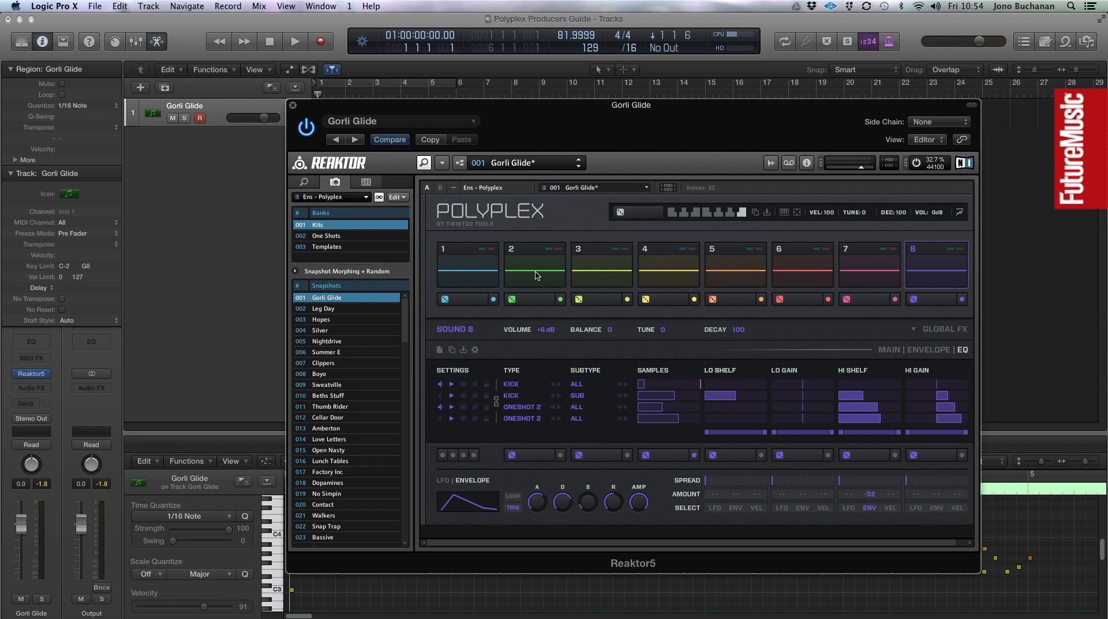
pyautogui.click(670, 273)
pyautogui.click(603, 271)
pyautogui.click(555, 274)
pyautogui.click(729, 275)
pyautogui.click(811, 272)
pyautogui.click(879, 275)
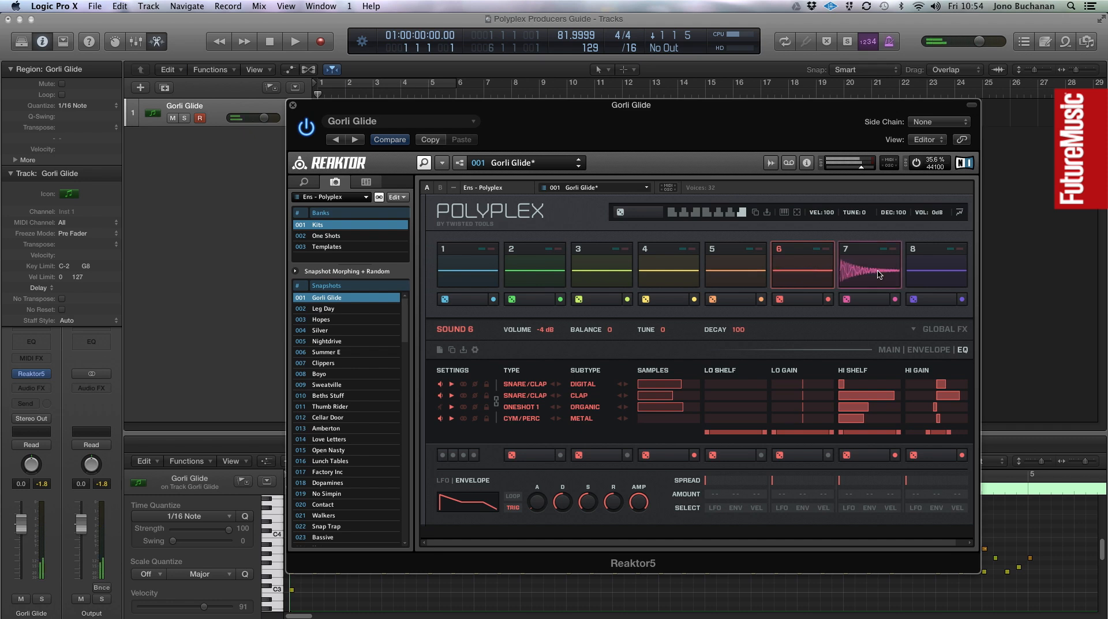
pyautogui.click(932, 272)
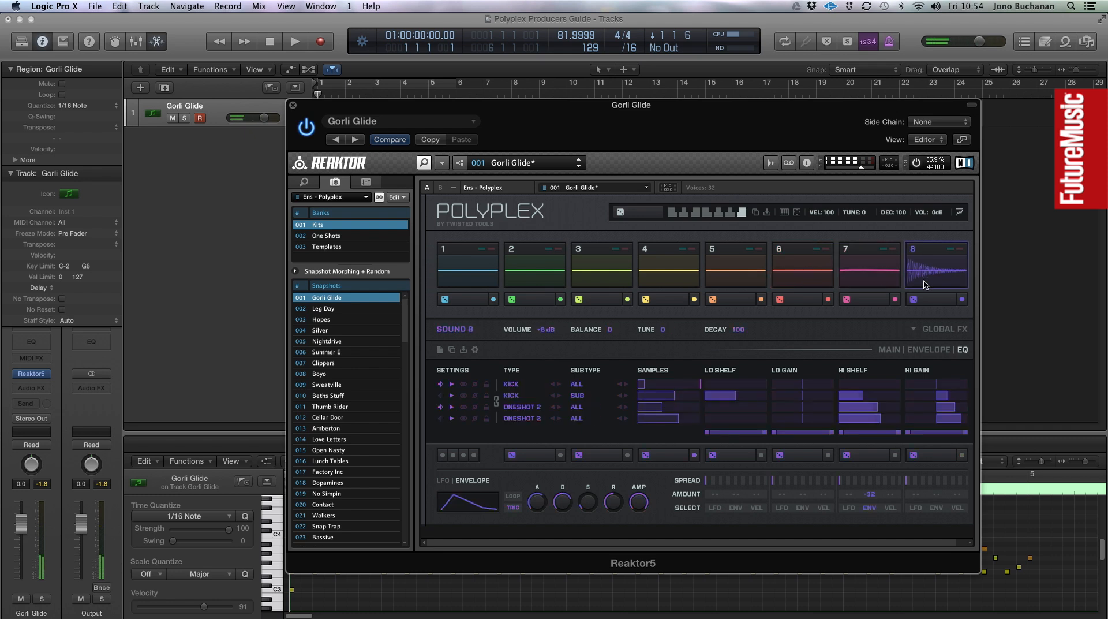
pyautogui.click(464, 272)
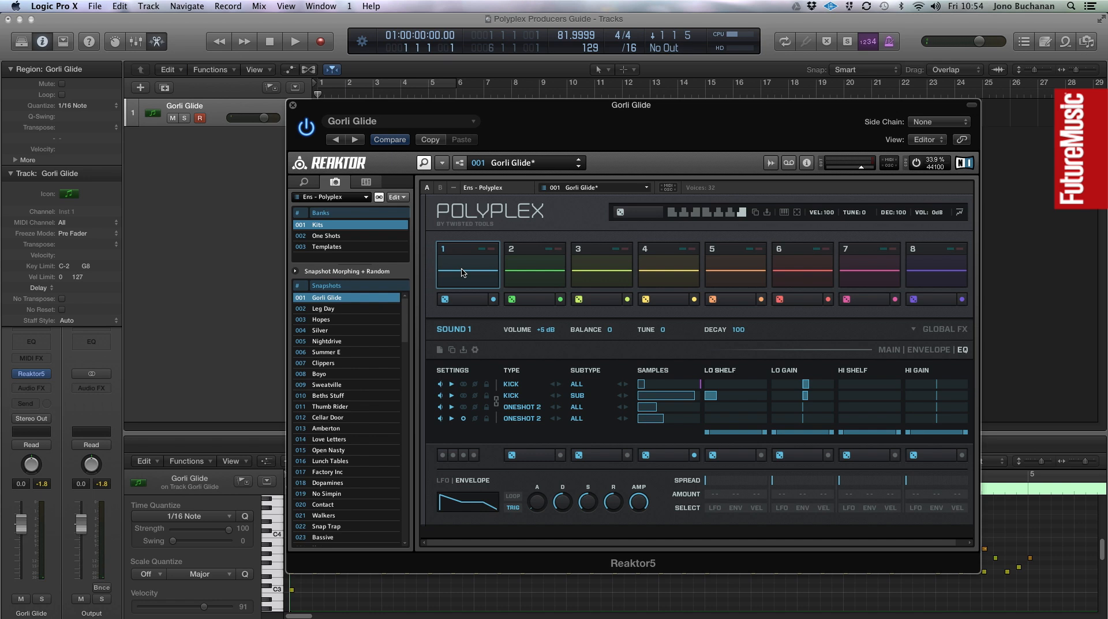
# - Move the instrument window aside to reveal the Gorli Glide region, and bring it back over the arrangement
pyautogui.moveTo(356, 106); pyautogui.dragTo(545, 112)
pyautogui.click(395, 143)
pyautogui.click(375, 122)
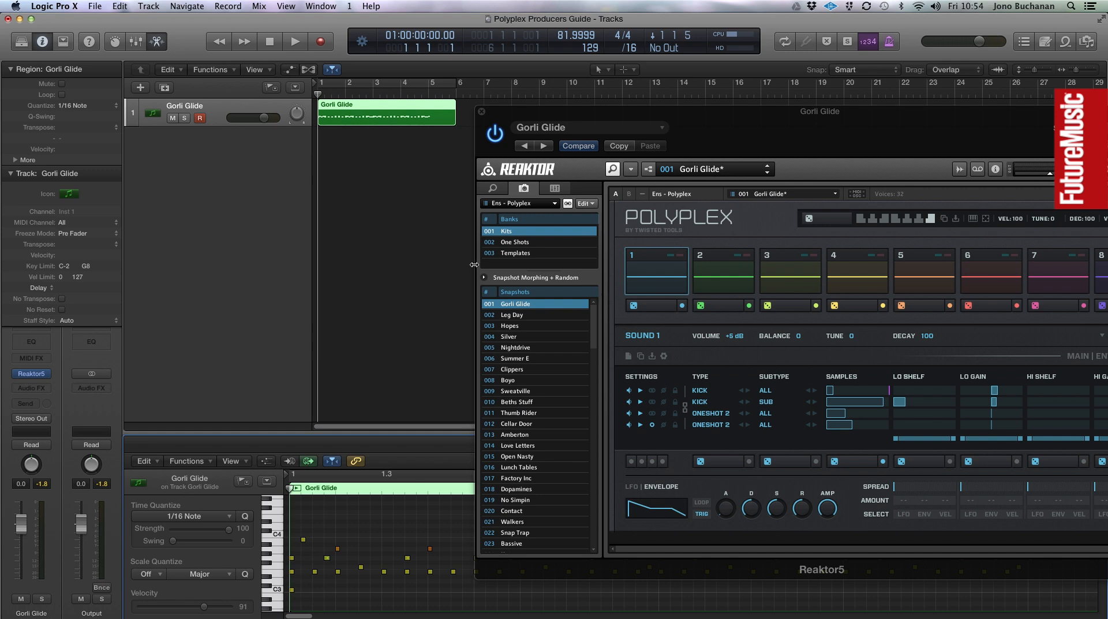
pyautogui.moveTo(521, 113); pyautogui.dragTo(254, 124)
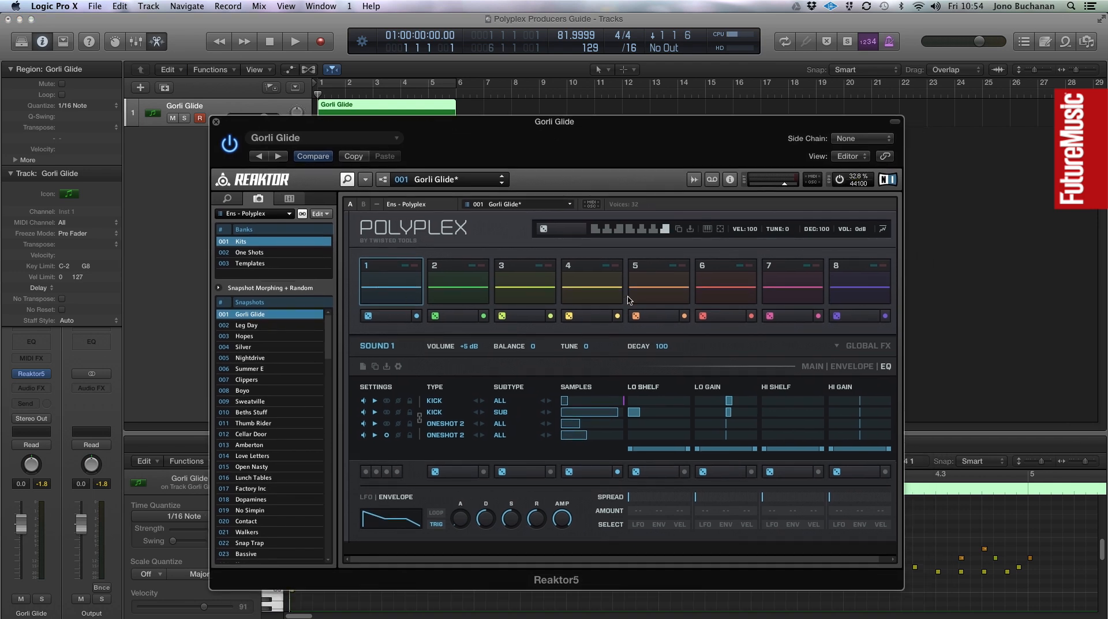
# - Select Sound 5 and review the sample types and subtypes for its first layer, keeping Kick and All
pyautogui.click(653, 283)
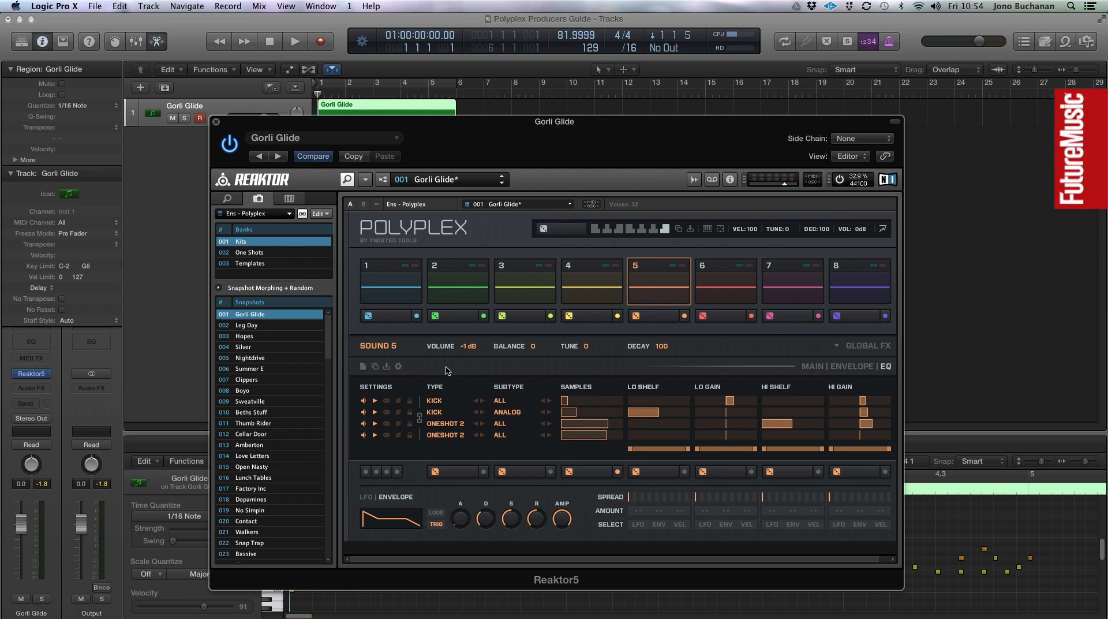
pyautogui.click(659, 282)
pyautogui.click(440, 402)
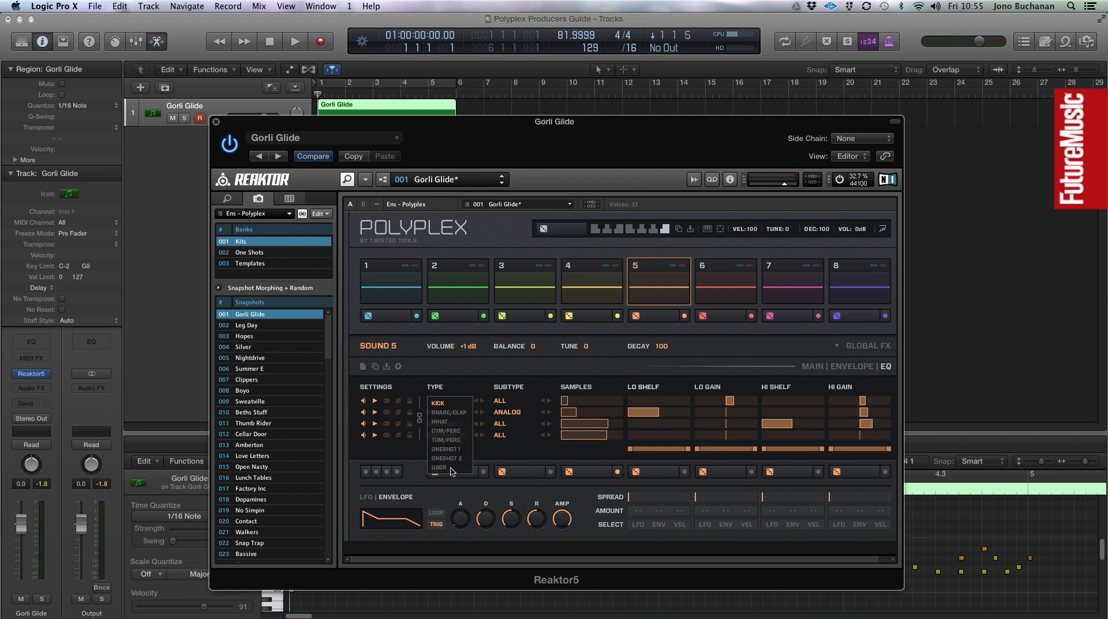
pyautogui.click(448, 404)
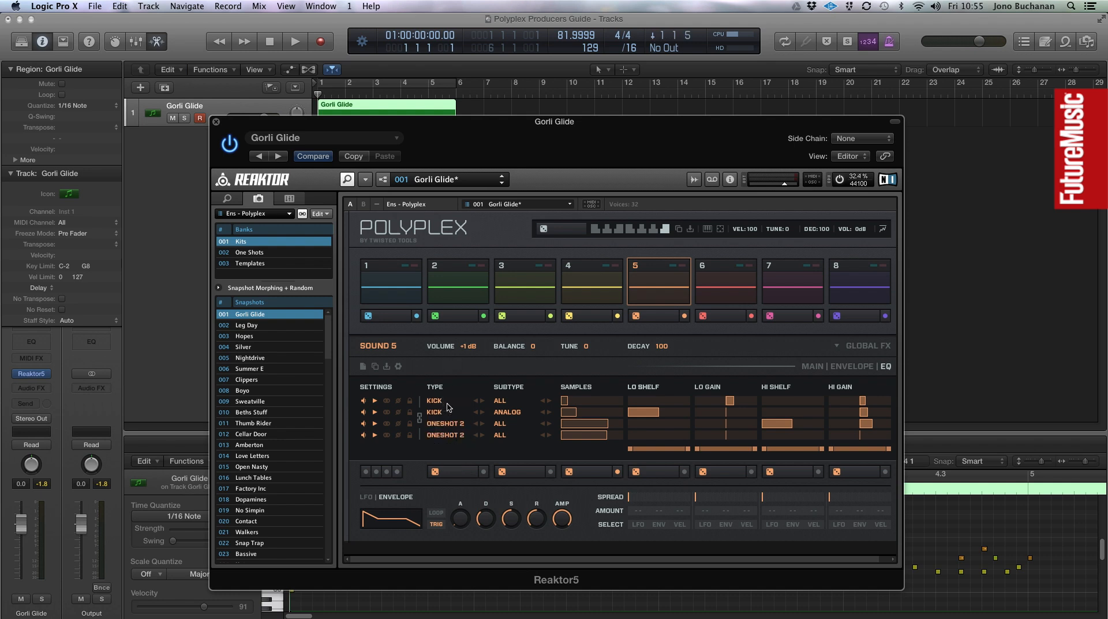
pyautogui.click(512, 402)
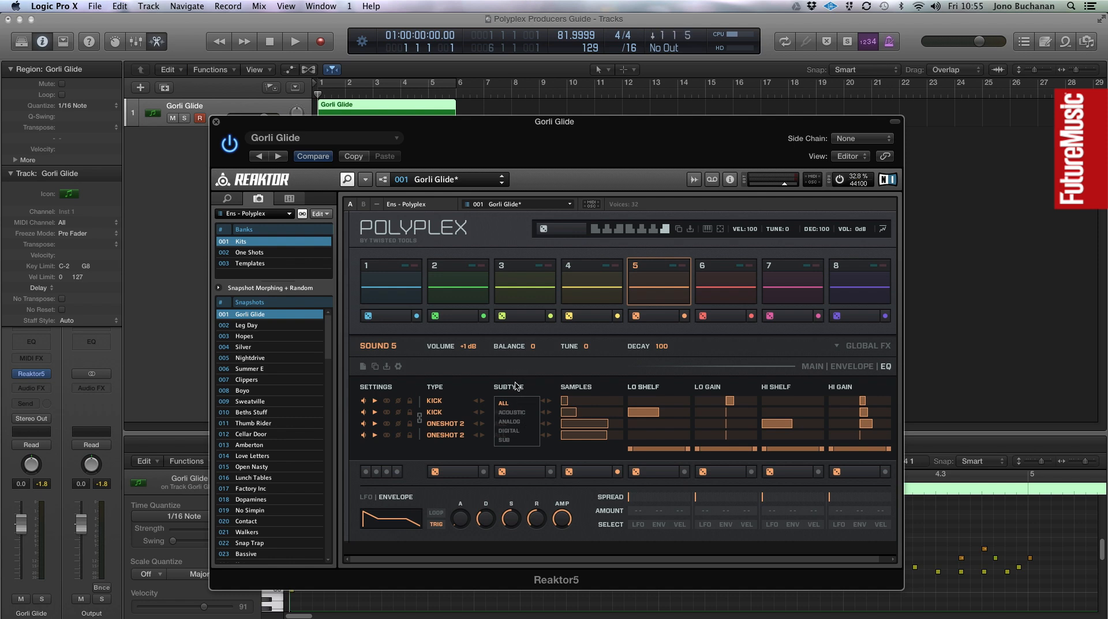
pyautogui.moveTo(569, 400); pyautogui.dragTo(572, 400)
pyautogui.click(527, 402)
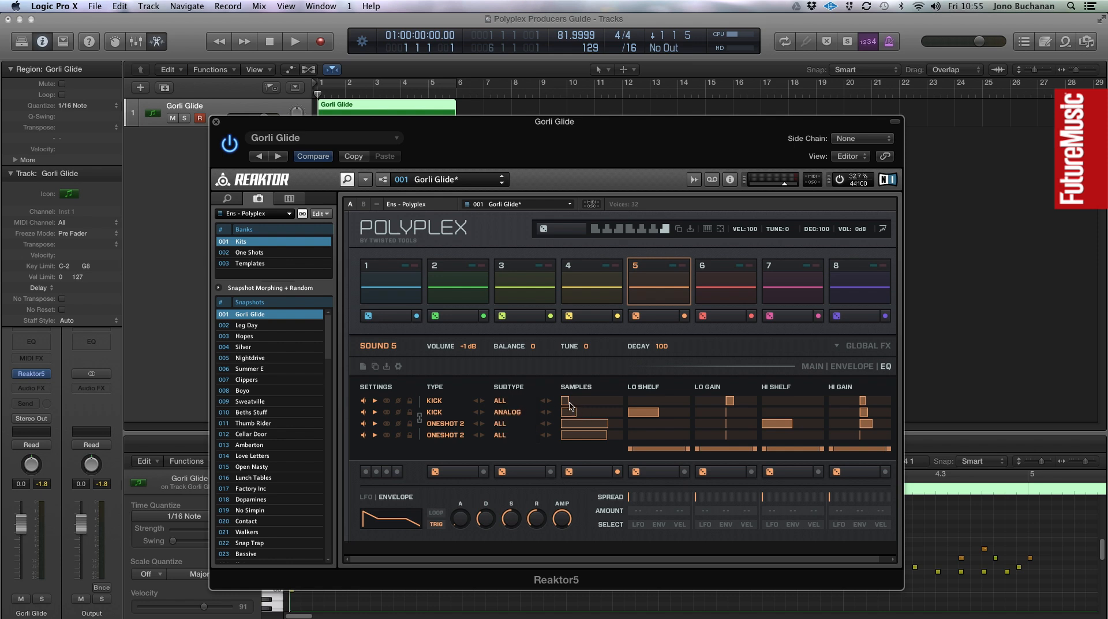
# - Mute layers 2 to 4 of Sound 5 and choose a different kick sample for the first layer
pyautogui.click(365, 413)
pyautogui.click(364, 424)
pyautogui.click(364, 435)
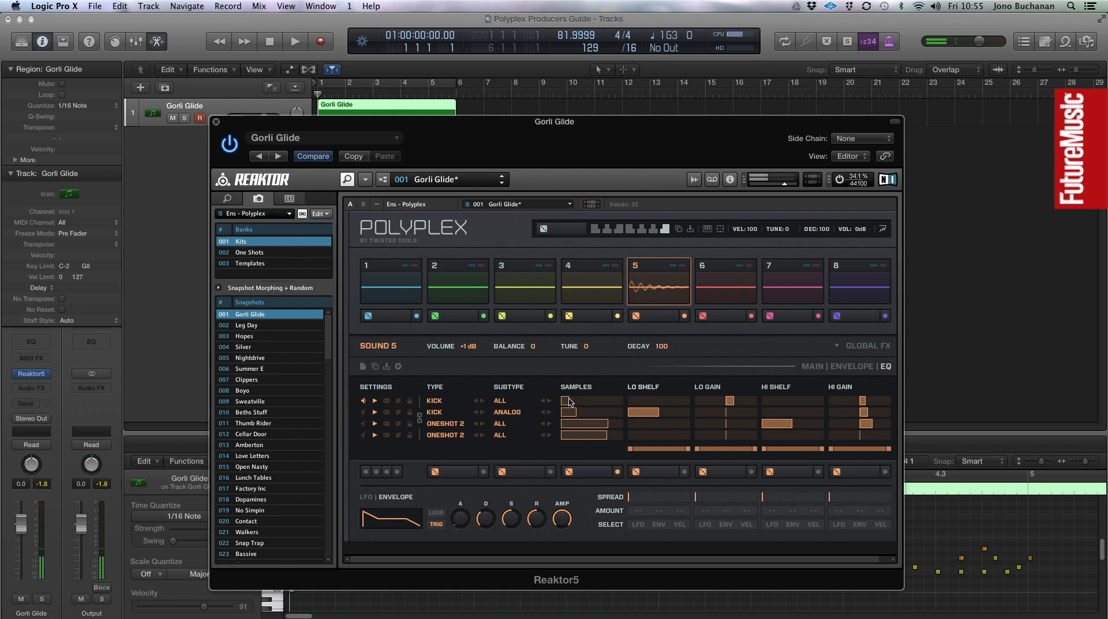
pyautogui.moveTo(569, 401); pyautogui.dragTo(626, 405)
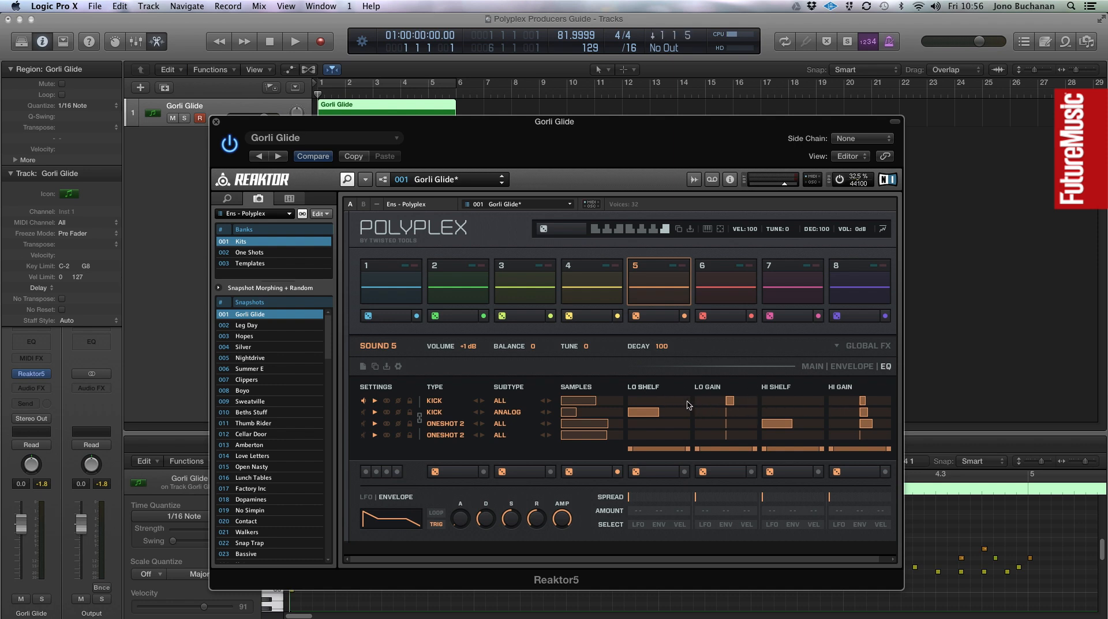
# - Show Sound 5's main parameters and adjust the first layer's pitch and sample start
pyautogui.click(812, 367)
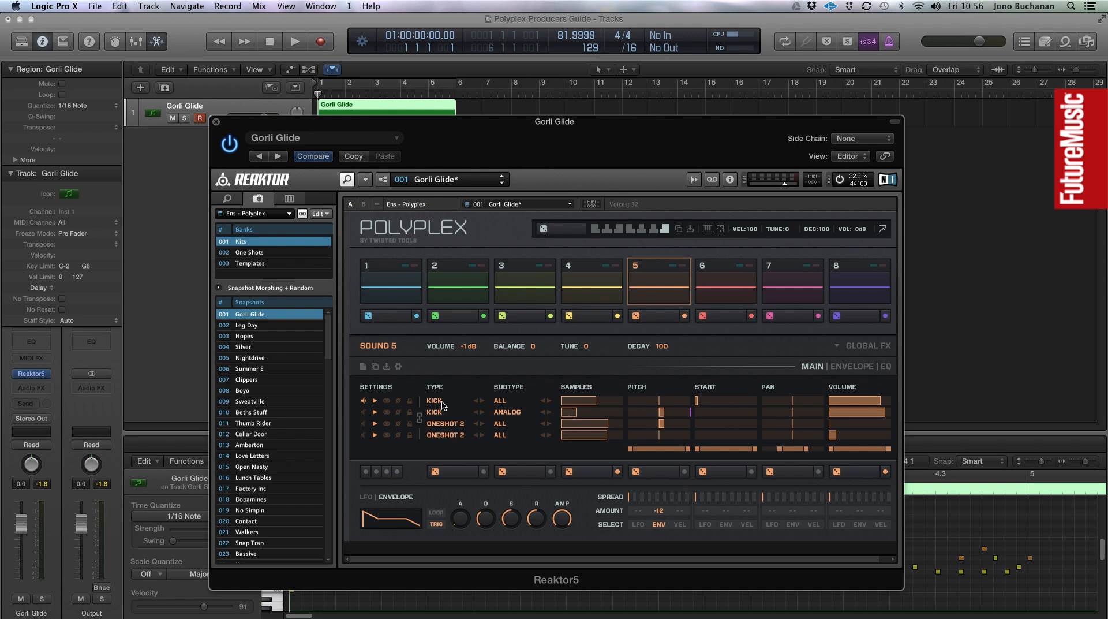
pyautogui.moveTo(661, 402)
pyautogui.mouseDown()
pyautogui.moveTo(638, 403)
pyautogui.moveTo(692, 406)
pyautogui.moveTo(663, 404)
pyautogui.mouseUp()
pyautogui.moveTo(699, 406)
pyautogui.mouseDown()
pyautogui.moveTo(742, 409)
pyautogui.moveTo(690, 409)
pyautogui.mouseUp()
# - Unmute the second, third and fourth layers of Sound 5
pyautogui.click(363, 411)
pyautogui.click(363, 423)
pyautogui.click(364, 435)
# - Randomize Sound 5 several times using its own dice
pyautogui.click(639, 316)
pyautogui.click(639, 316)
pyautogui.click(639, 316)
pyautogui.click(641, 315)
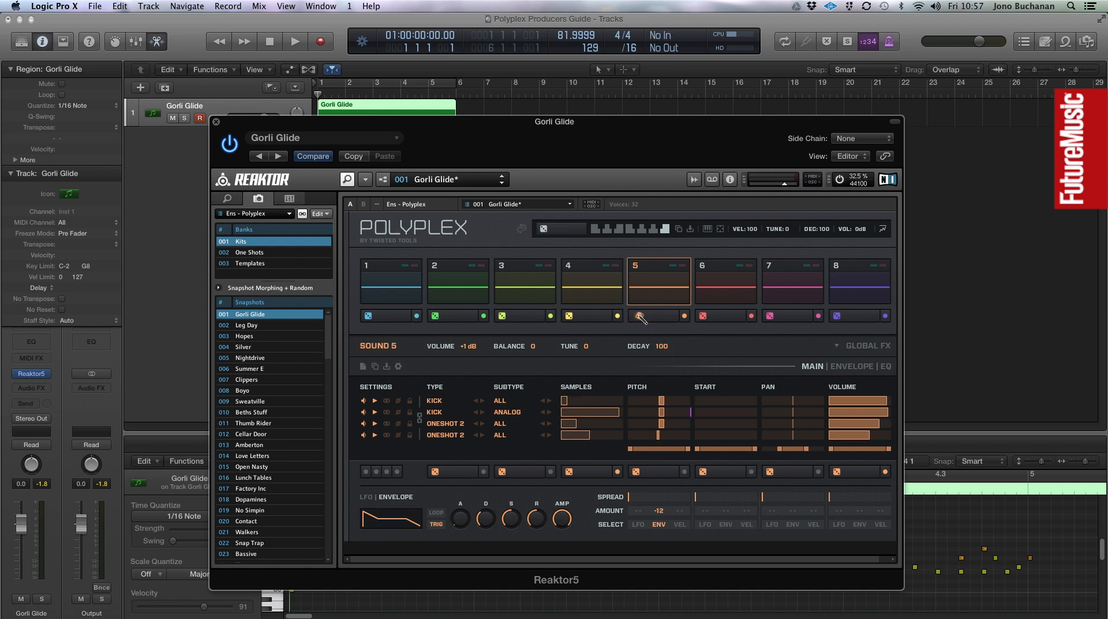
pyautogui.click(642, 317)
pyautogui.click(639, 316)
# - Randomize the samples, pitch and start values separately across Sound 5's four layers
pyautogui.click(583, 472)
pyautogui.click(642, 472)
pyautogui.click(705, 474)
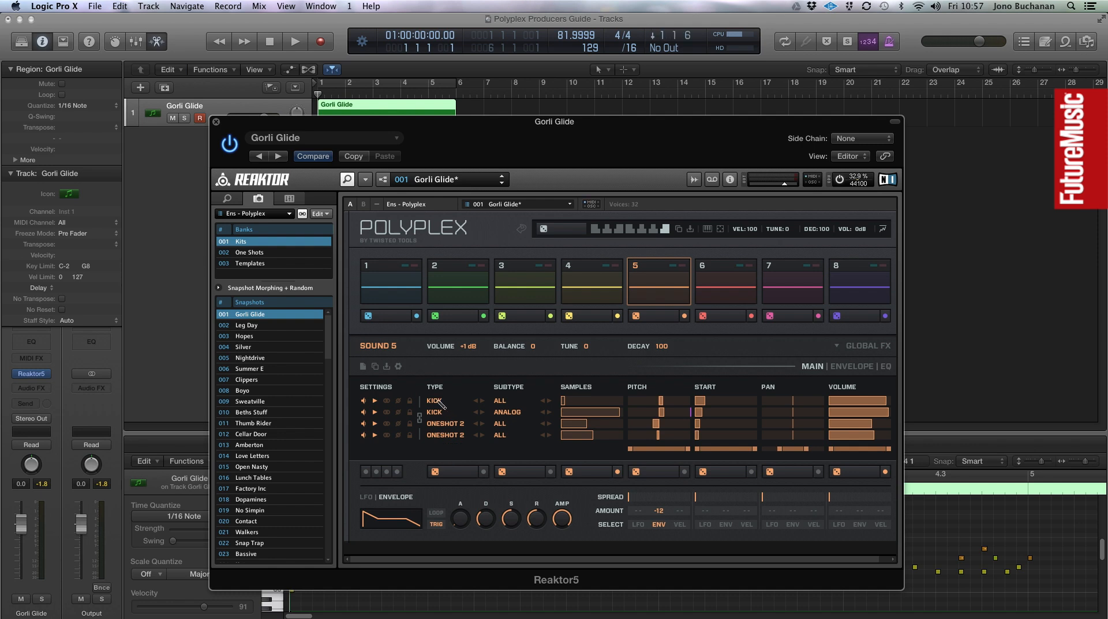
pyautogui.click(410, 401)
# - Set Sound 5's pitch envelope amount to 16 but switch that modulation off, and modulate pitch with the LFO by 61
pyautogui.moveTo(461, 520)
pyautogui.mouseDown()
pyautogui.moveTo(461, 487)
pyautogui.moveTo(459, 528)
pyautogui.mouseUp()
pyautogui.moveTo(664, 513)
pyautogui.mouseDown()
pyautogui.moveTo(667, 527)
pyautogui.moveTo(668, 494)
pyautogui.mouseUp()
pyautogui.click(661, 524)
pyautogui.moveTo(640, 512); pyautogui.dragTo(649, 498)
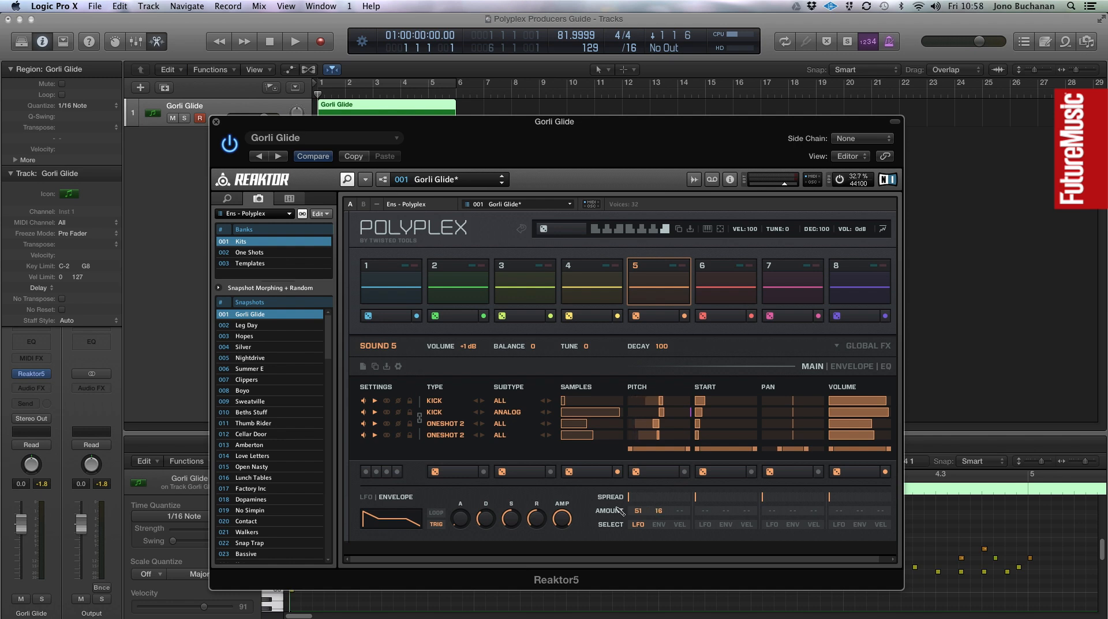
# - Give Sound 5's LFO a stepped random waveform and sync its rate at 1/16
pyautogui.click(363, 497)
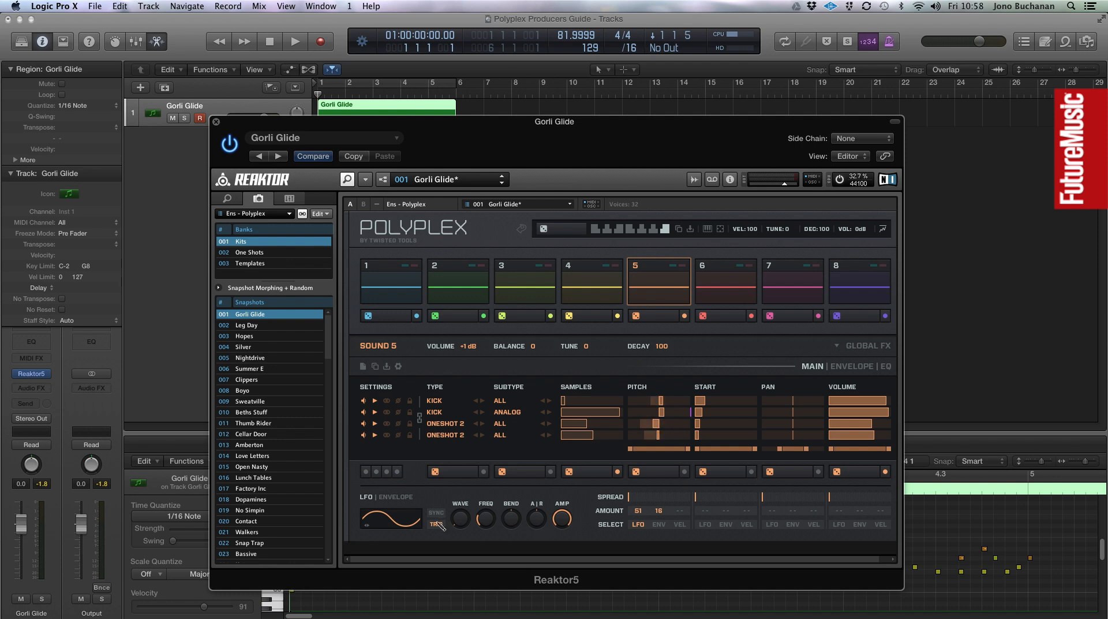
pyautogui.moveTo(464, 512); pyautogui.dragTo(449, 456)
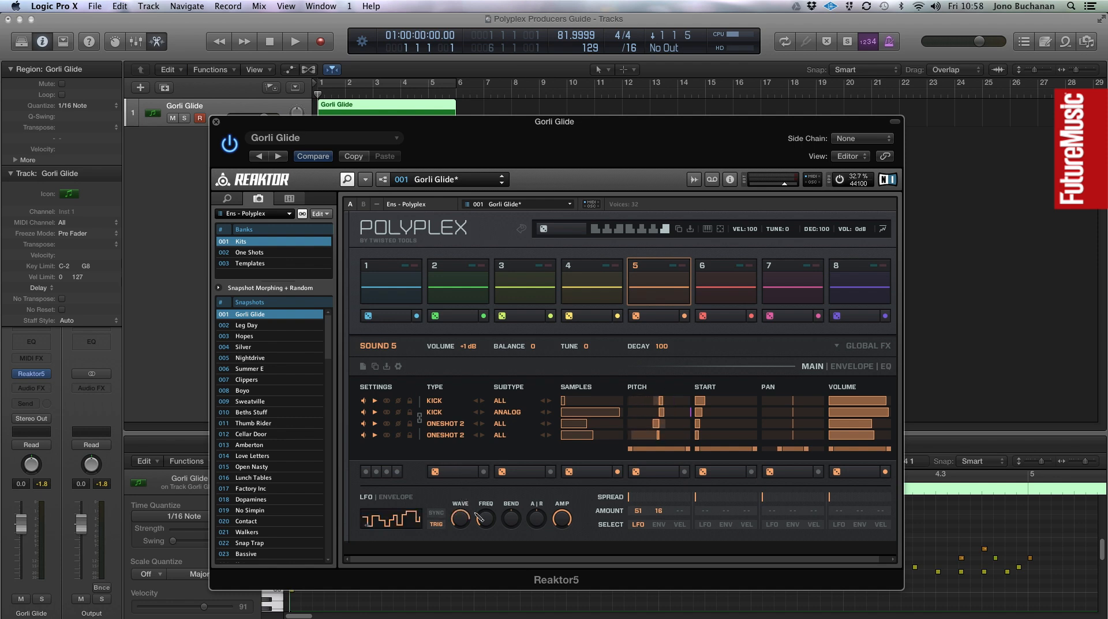
pyautogui.click(437, 513)
pyautogui.moveTo(485, 516); pyautogui.dragTo(496, 487)
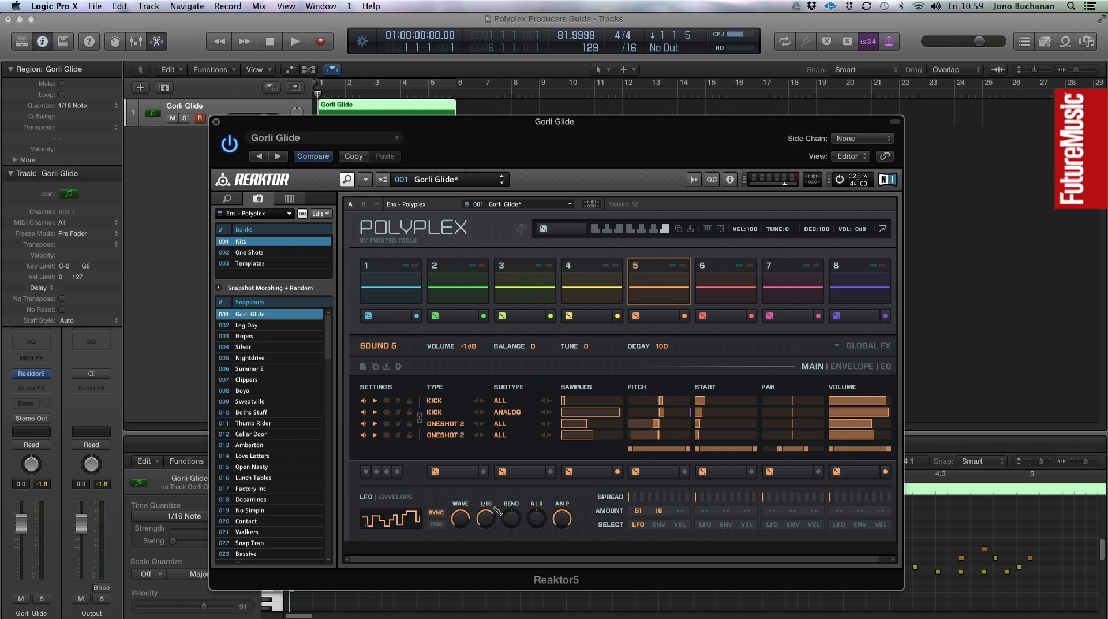
# - Enable envelope and velocity modulation for Sound 5's pitch, and adjust the velocity amount
pyautogui.click(659, 524)
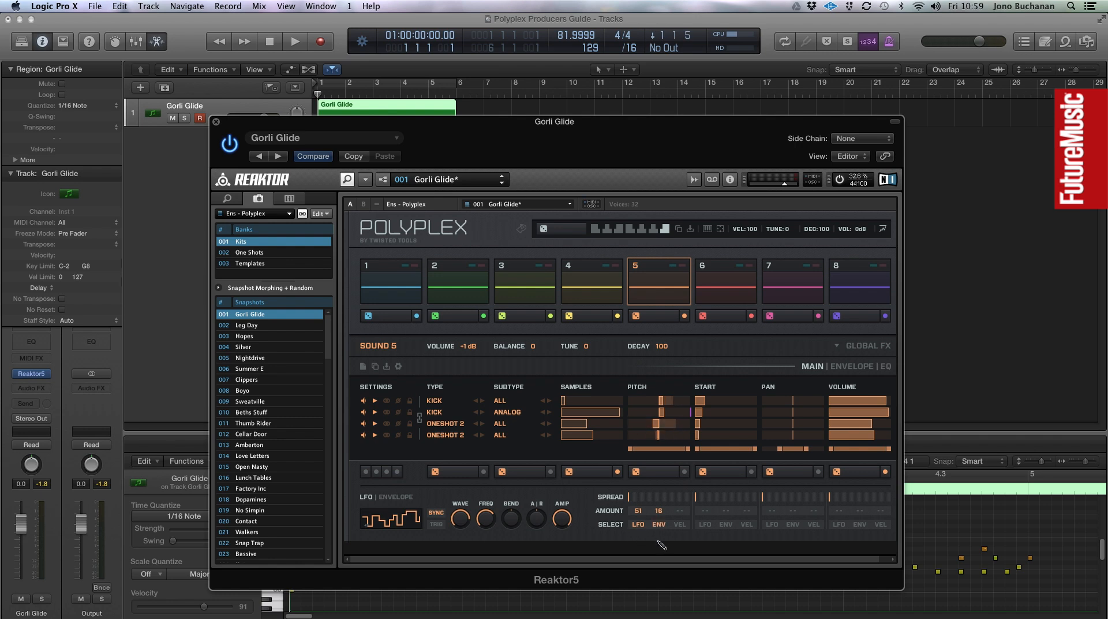
pyautogui.click(680, 525)
pyautogui.moveTo(683, 512)
pyautogui.mouseDown()
pyautogui.moveTo(686, 485)
pyautogui.moveTo(685, 509)
pyautogui.mouseUp()
# - Shorten the envelope decay and release of all four Sound 1 layers, and audition the tightened pad
pyautogui.click(859, 365)
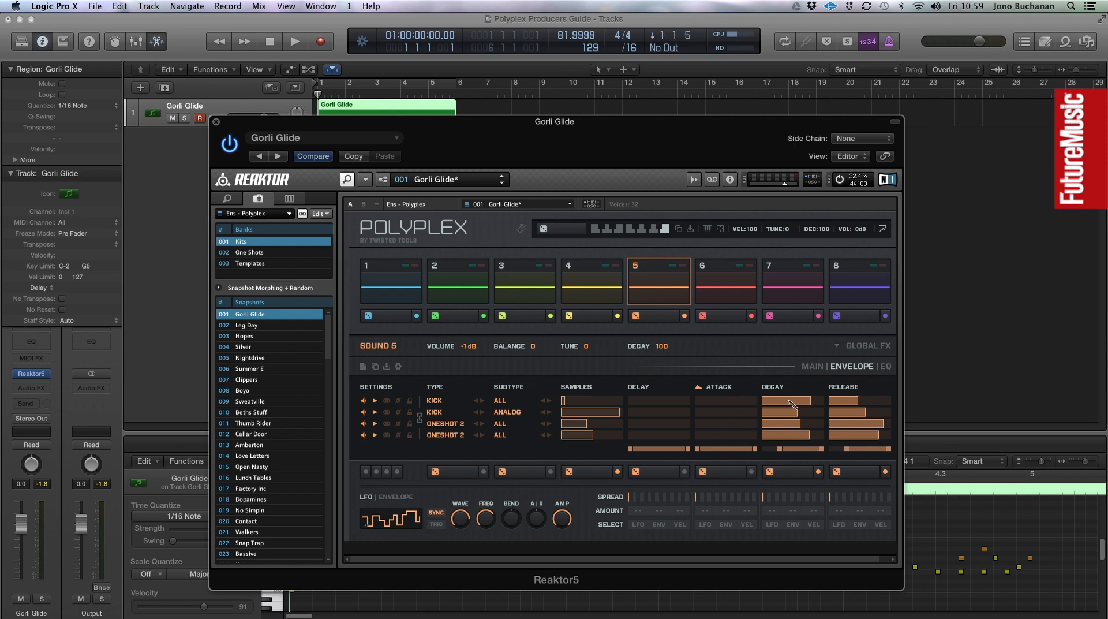
pyautogui.click(396, 296)
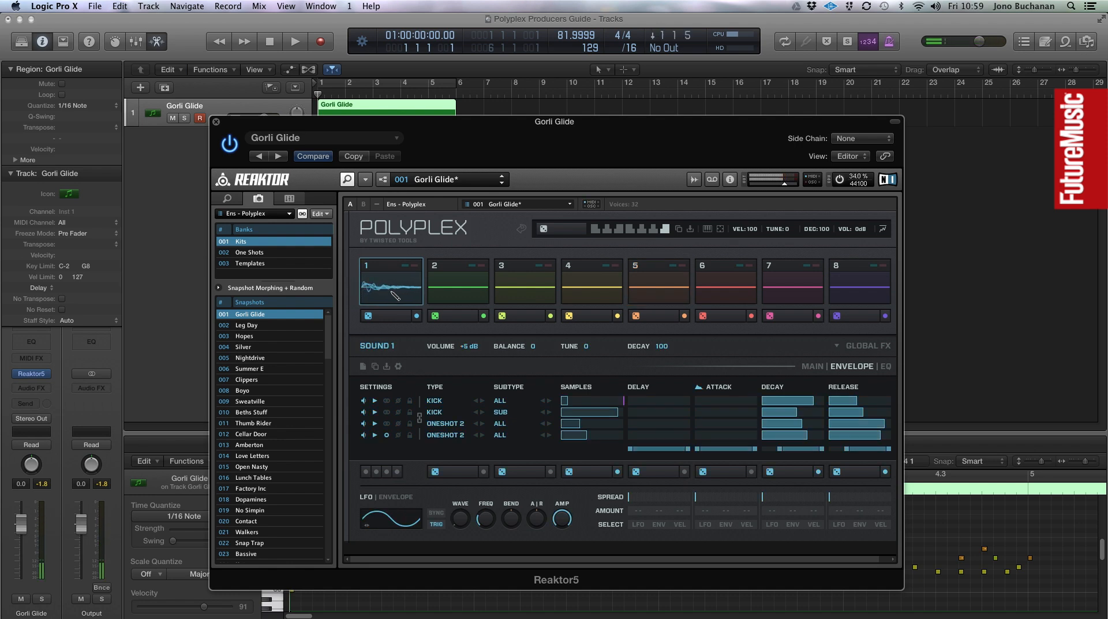
pyautogui.click(846, 401)
pyautogui.click(847, 412)
pyautogui.moveTo(886, 428)
pyautogui.mouseDown()
pyautogui.moveTo(846, 425)
pyautogui.moveTo(842, 438)
pyautogui.mouseUp()
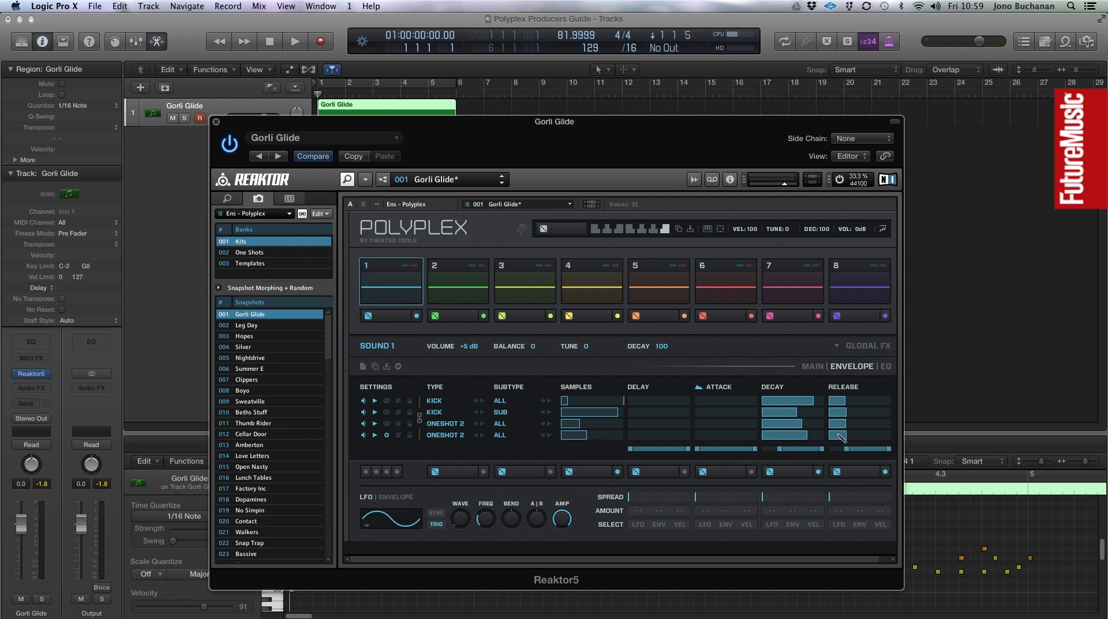
pyautogui.moveTo(811, 402)
pyautogui.mouseDown()
pyautogui.moveTo(785, 403)
pyautogui.moveTo(791, 437)
pyautogui.mouseUp()
pyautogui.click(412, 284)
pyautogui.click(407, 283)
pyautogui.click(403, 282)
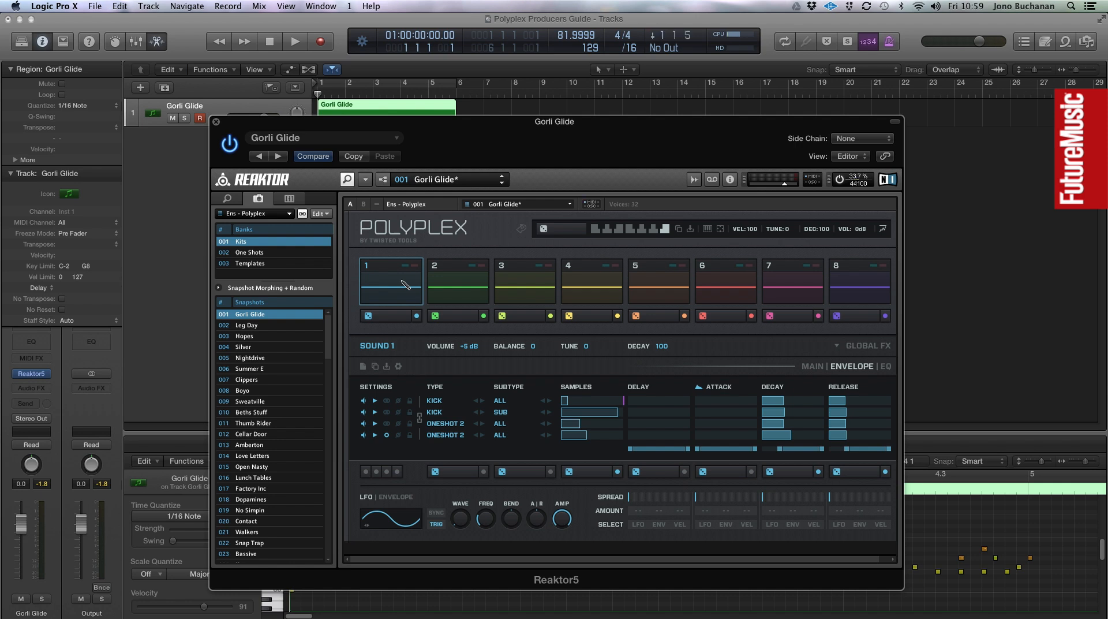
# - Audition Sound 5 and shorten the envelope release of its four layers
pyautogui.click(671, 288)
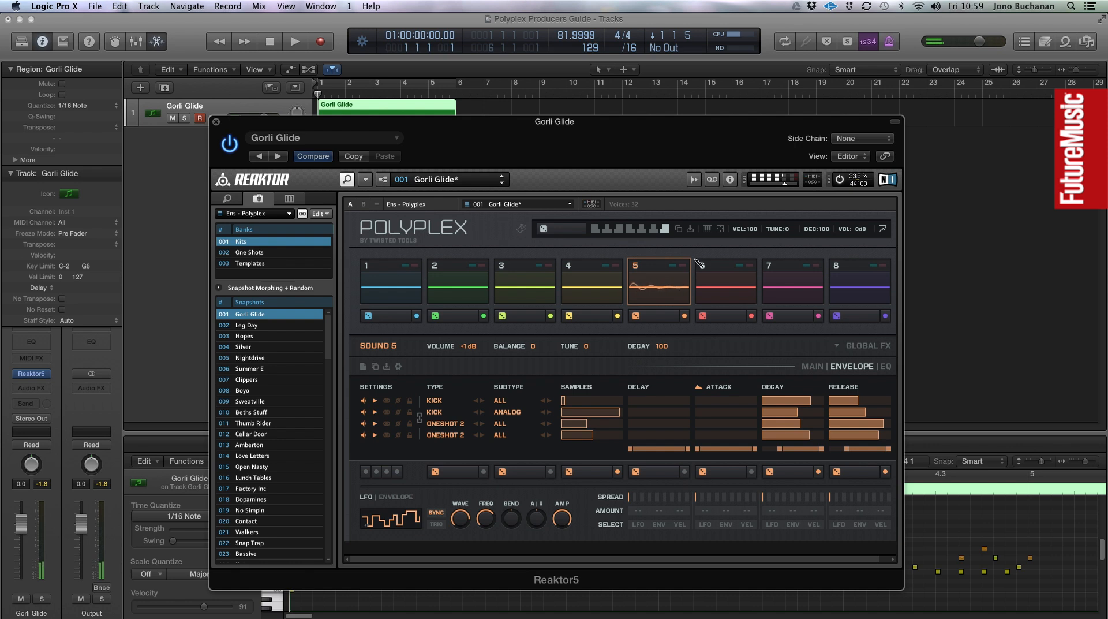
pyautogui.click(847, 401)
pyautogui.moveTo(847, 399); pyautogui.dragTo(854, 438)
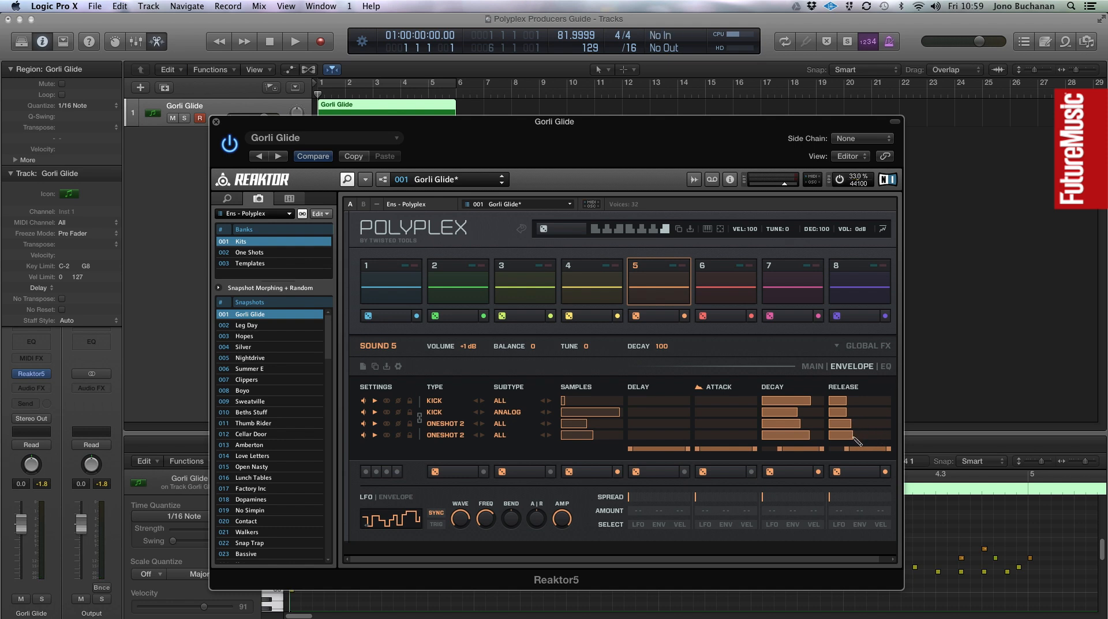
# - Switch on the S1 Reverb in the global effects, and try different Send 1 levels and reverb sizes with Sound 5
pyautogui.click(885, 346)
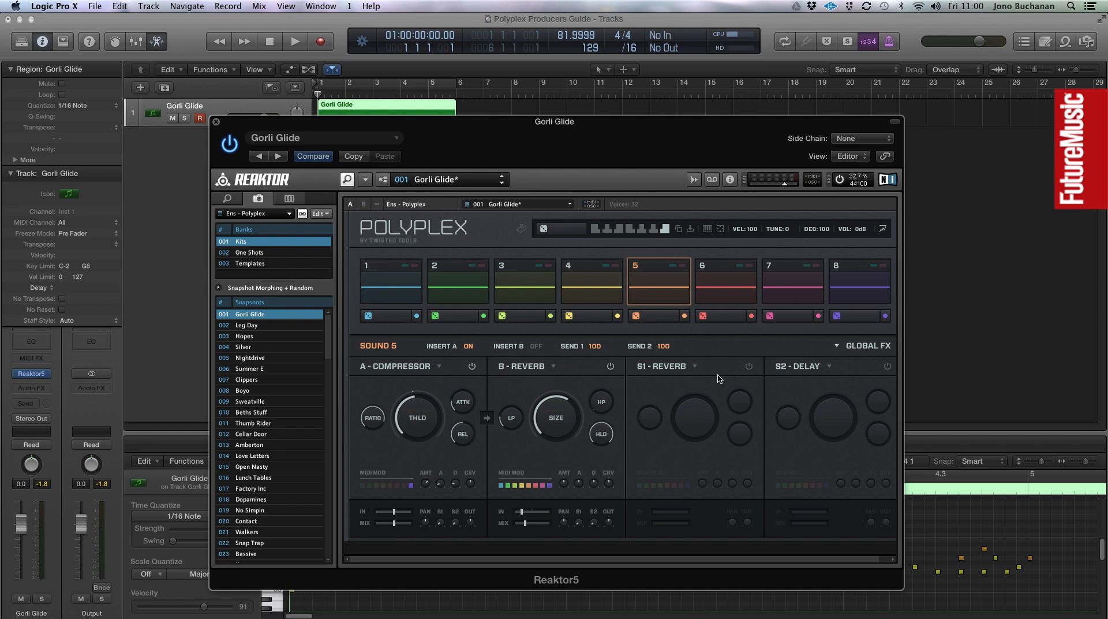
pyautogui.click(750, 366)
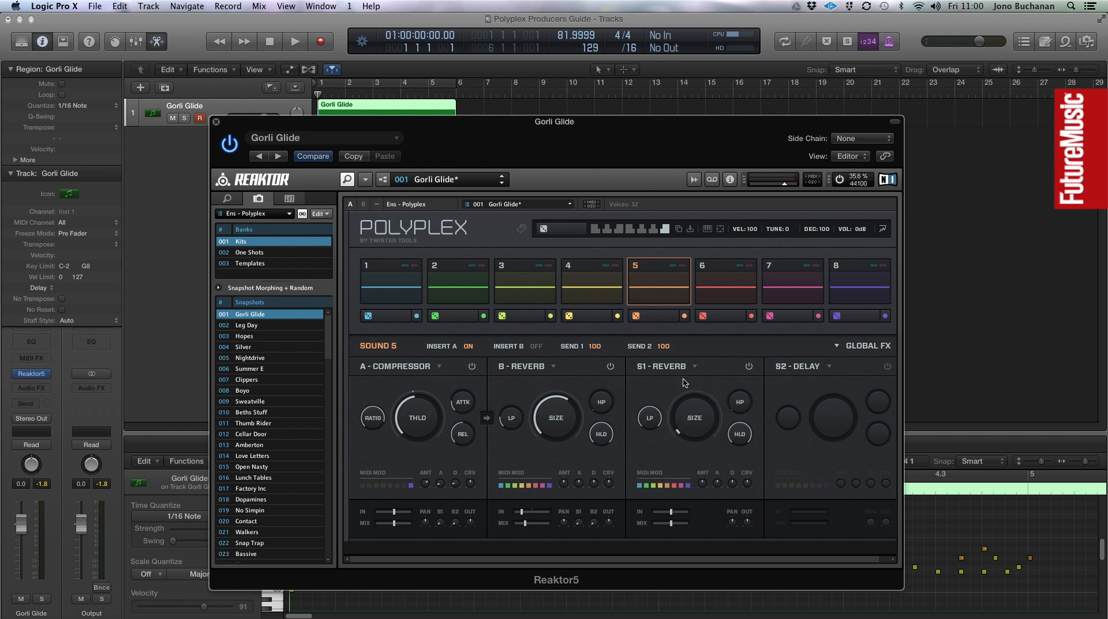
pyautogui.moveTo(666, 350); pyautogui.dragTo(610, 347)
pyautogui.moveTo(695, 425); pyautogui.dragTo(688, 371)
pyautogui.moveTo(695, 413)
pyautogui.mouseDown()
pyautogui.moveTo(673, 437)
pyautogui.moveTo(698, 362)
pyautogui.moveTo(702, 399)
pyautogui.mouseUp()
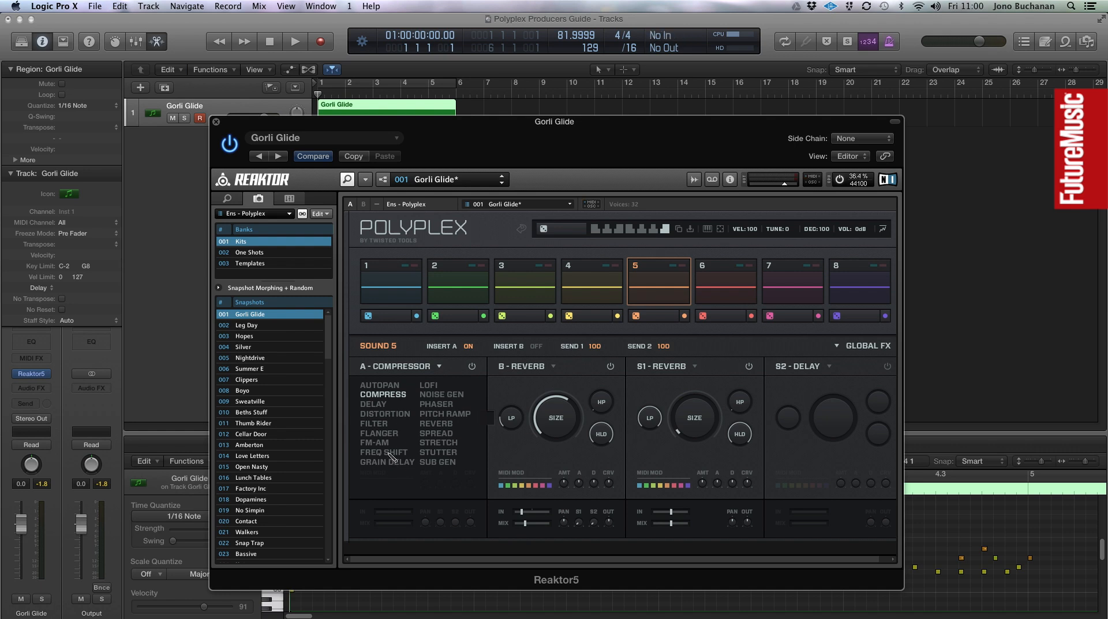
# - Load Freq Shift in insert A with a raised frequency, and Grain Delay in insert B with a shorter time for Sound 5
pyautogui.click(391, 455)
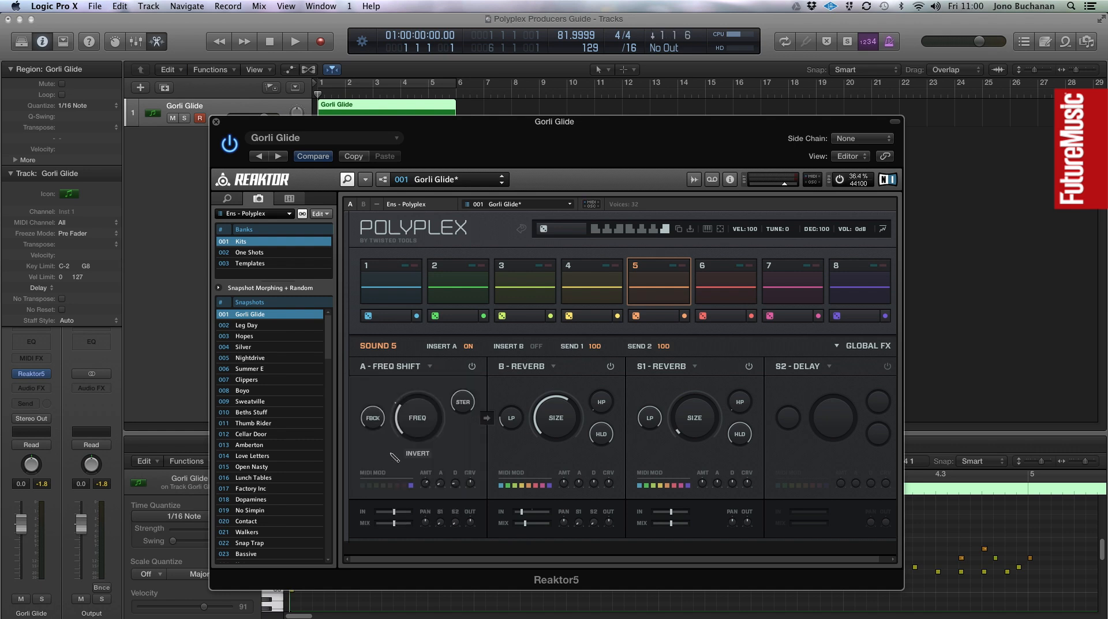
pyautogui.moveTo(418, 418); pyautogui.dragTo(421, 367)
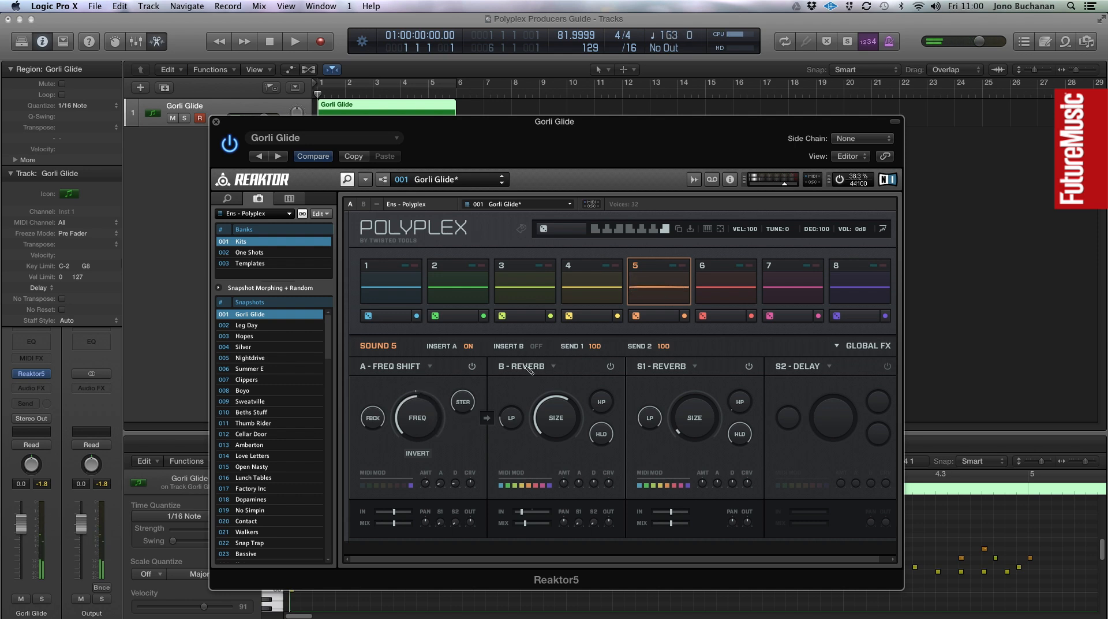
pyautogui.click(523, 366)
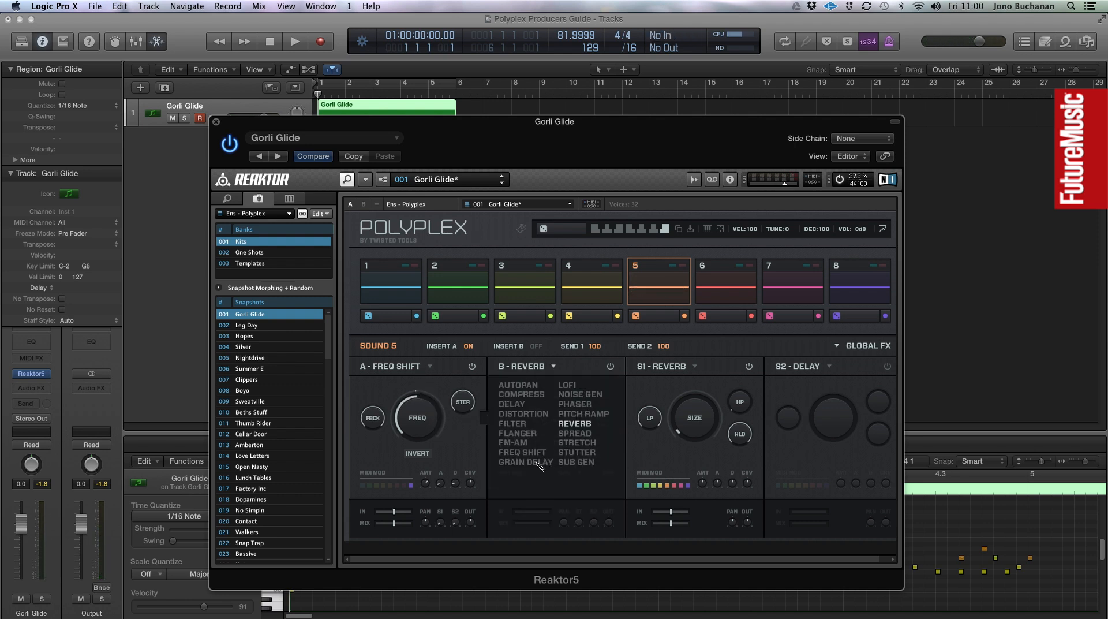
pyautogui.click(537, 461)
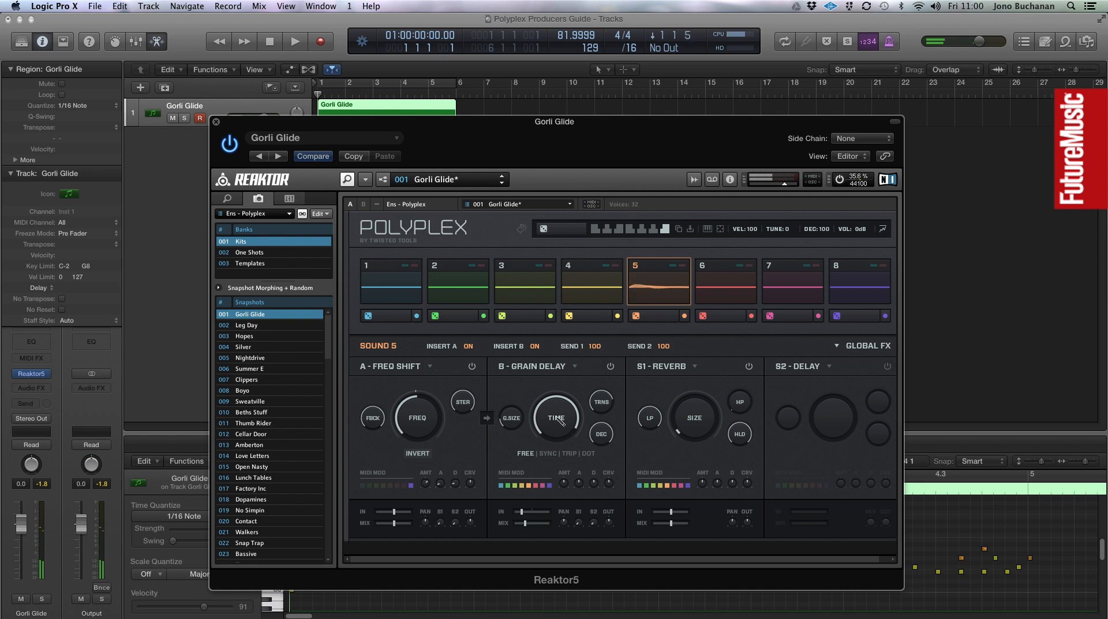
pyautogui.moveTo(558, 404); pyautogui.dragTo(558, 421)
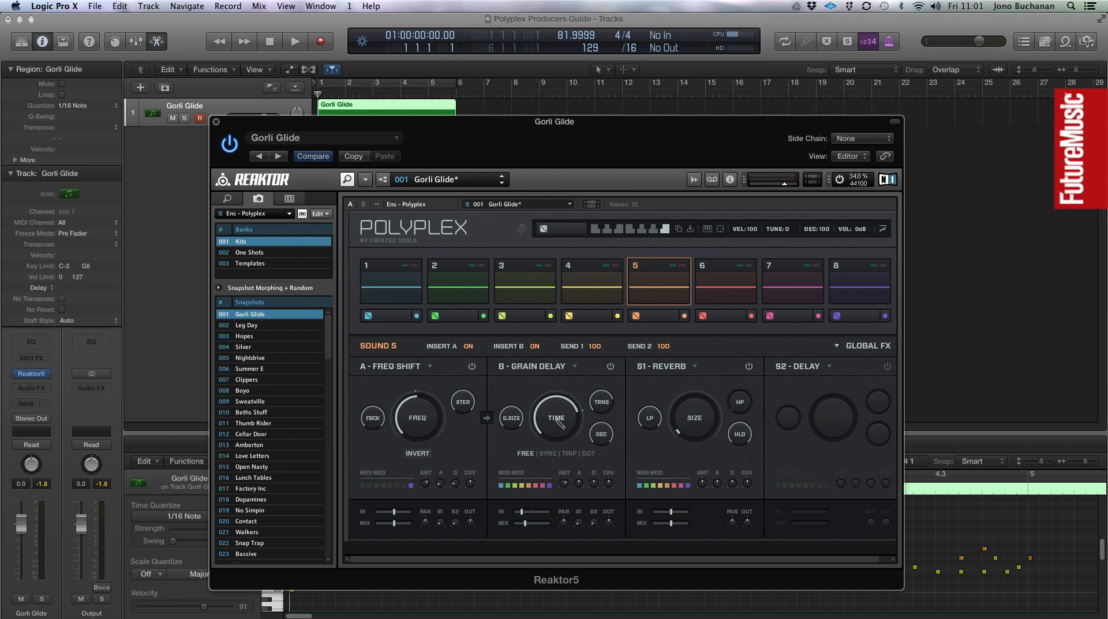
# - Check the MIDI learn option for the Grain Delay time, and return from the global effects to Sound 5's envelope settings
pyautogui.rightClick(558, 420)
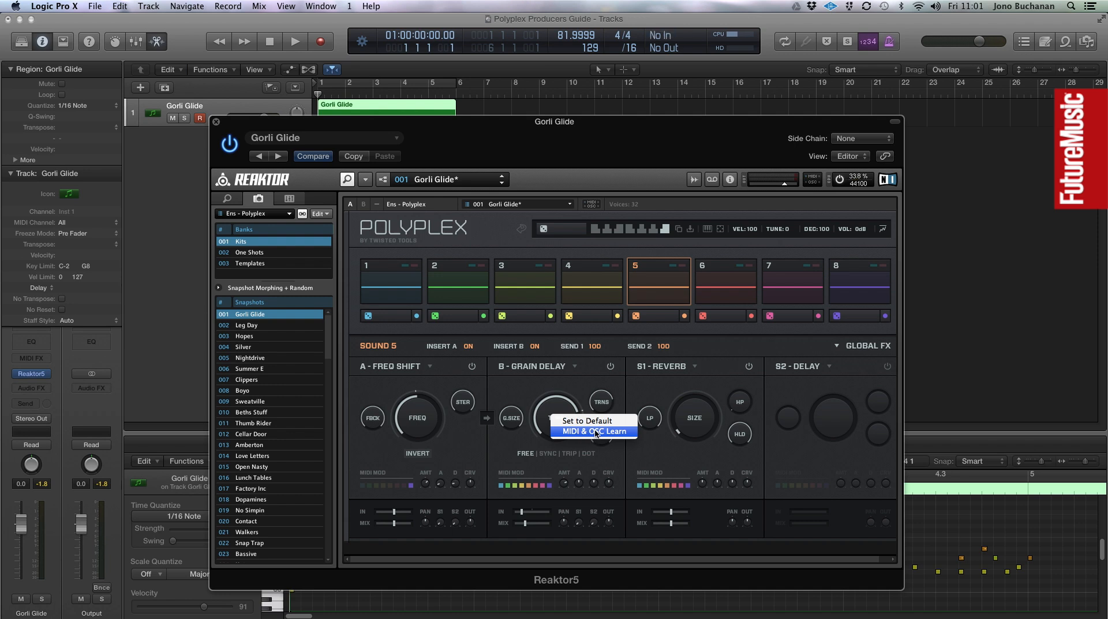
pyautogui.click(579, 386)
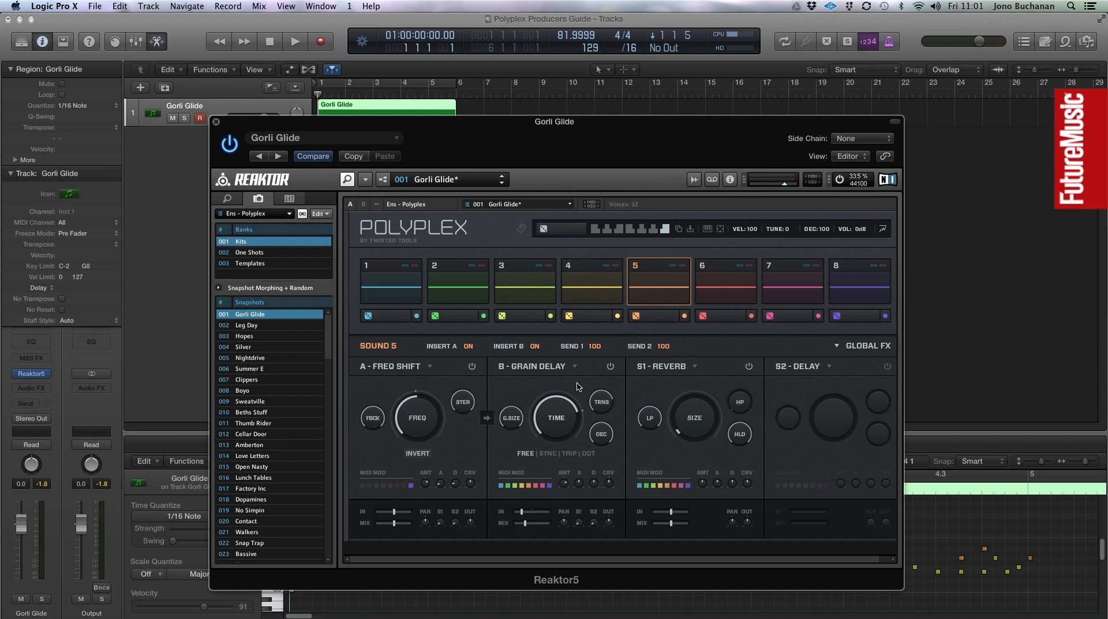
pyautogui.click(864, 347)
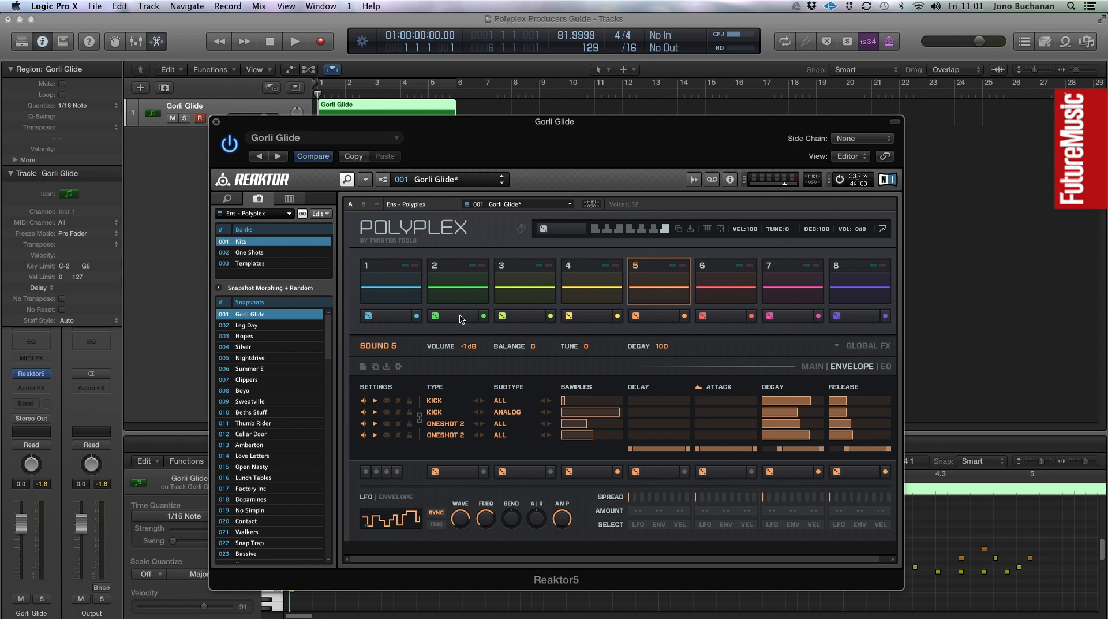
# - Browse the One Shots, Templates and Kits snapshot banks, and load the Beths Stuff kit
pyautogui.click(481, 183)
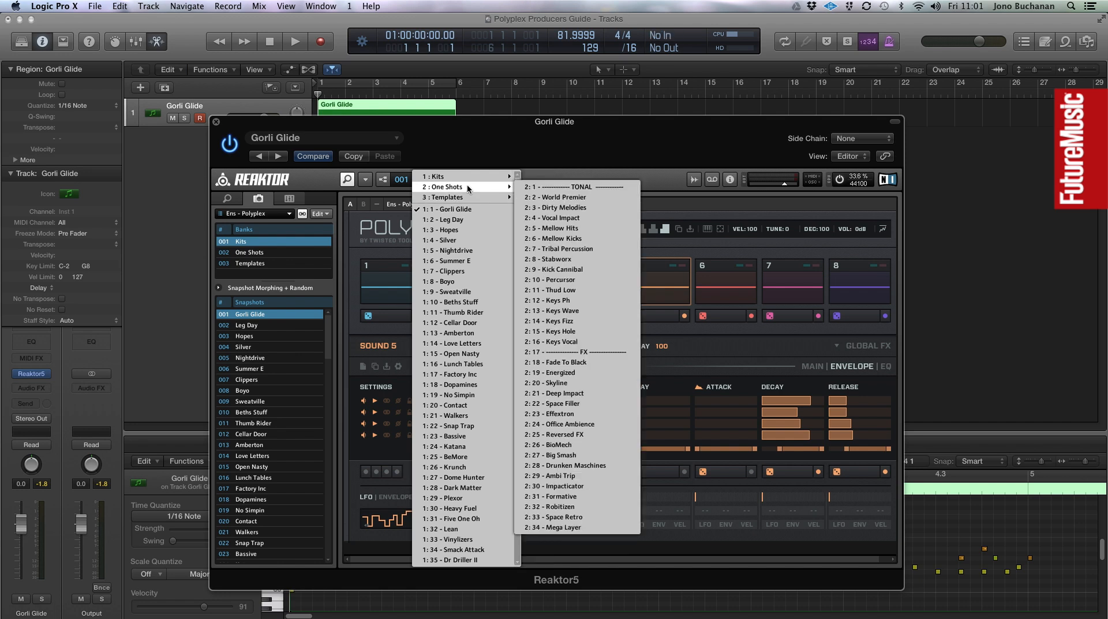
pyautogui.moveTo(464, 197)
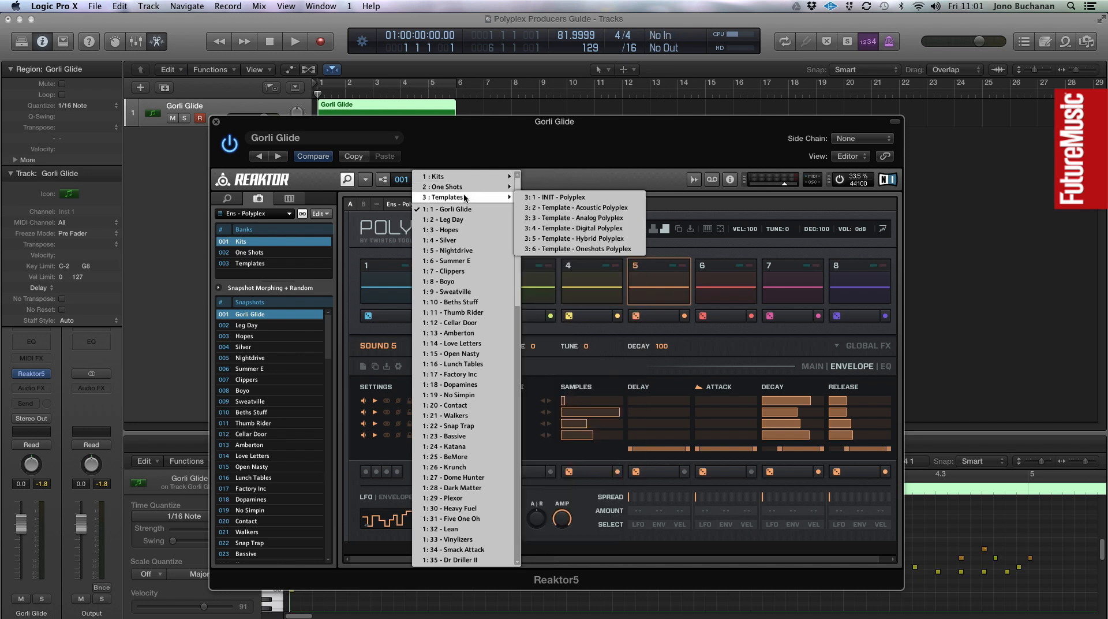
pyautogui.moveTo(459, 178)
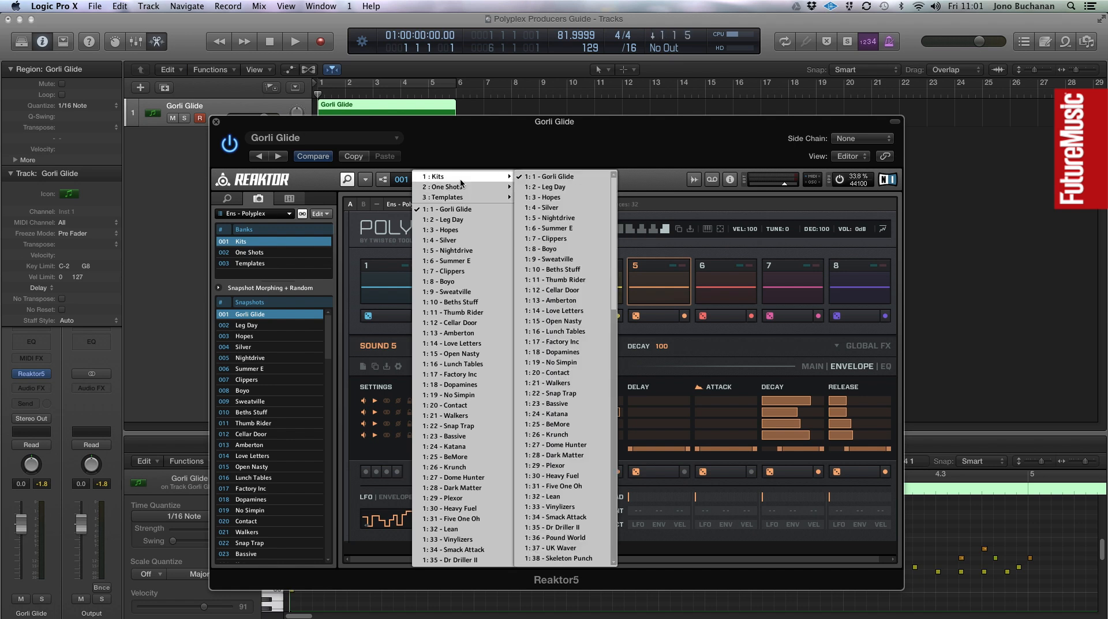
pyautogui.click(565, 274)
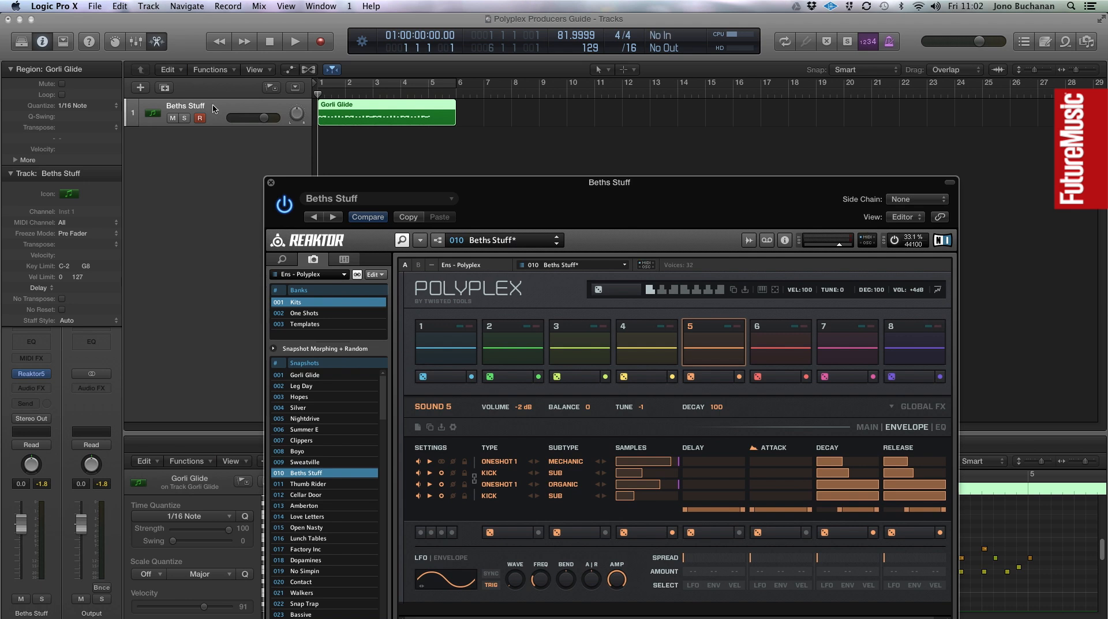
# - Play the Gorli Glide region with the Beths Stuff kit, audition Thumb Rider and Factory Inc, and stop playback
pyautogui.click(214, 109)
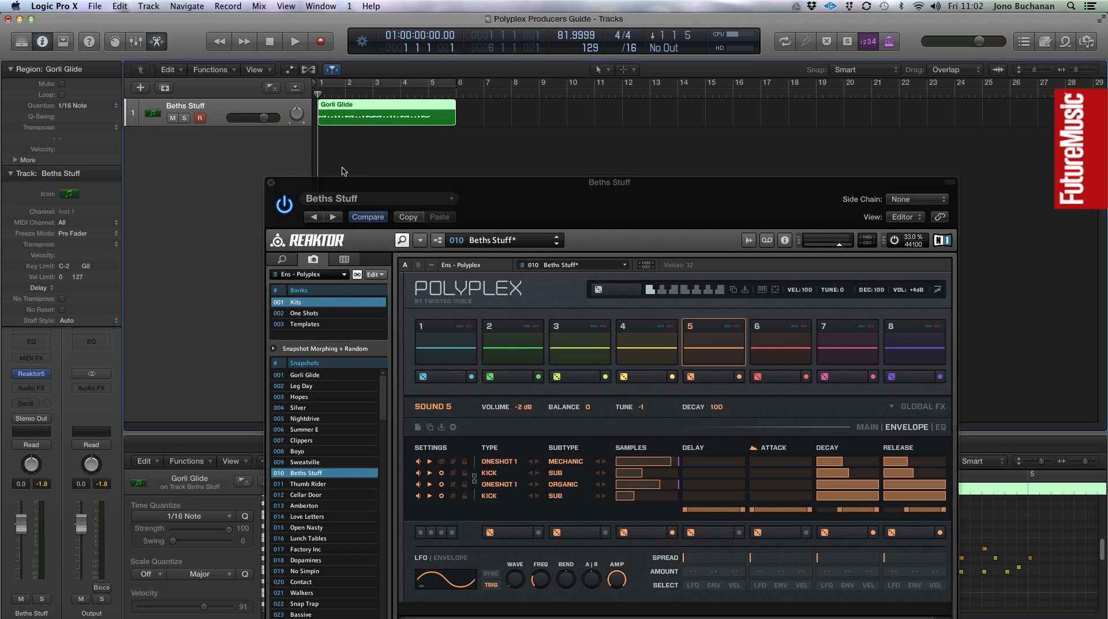
pyautogui.press('space')
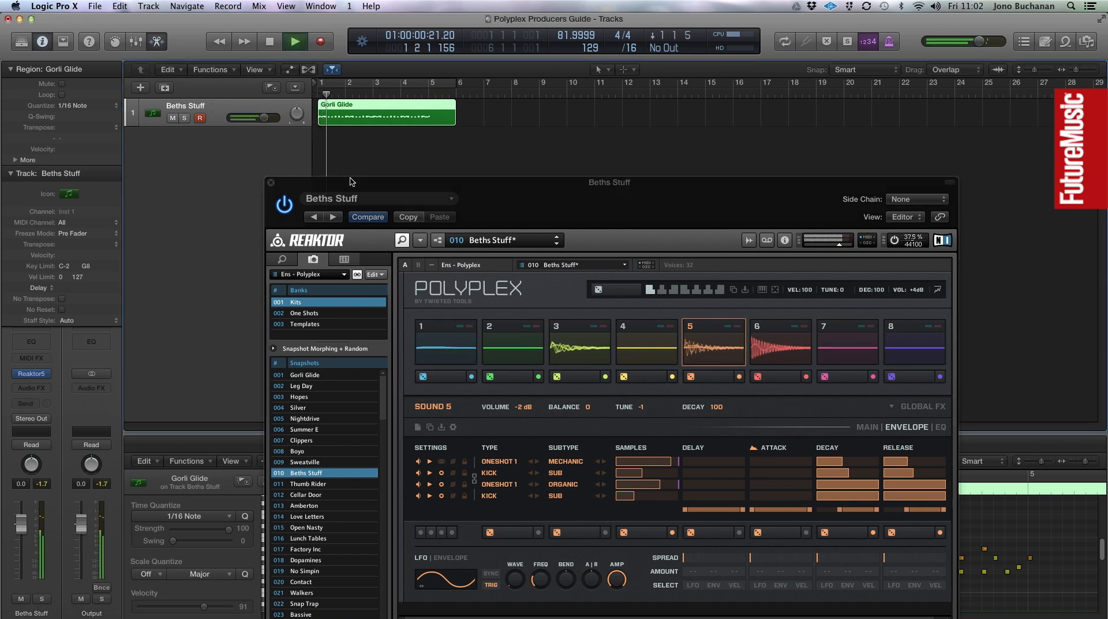
pyautogui.moveTo(358, 186); pyautogui.dragTo(261, 91)
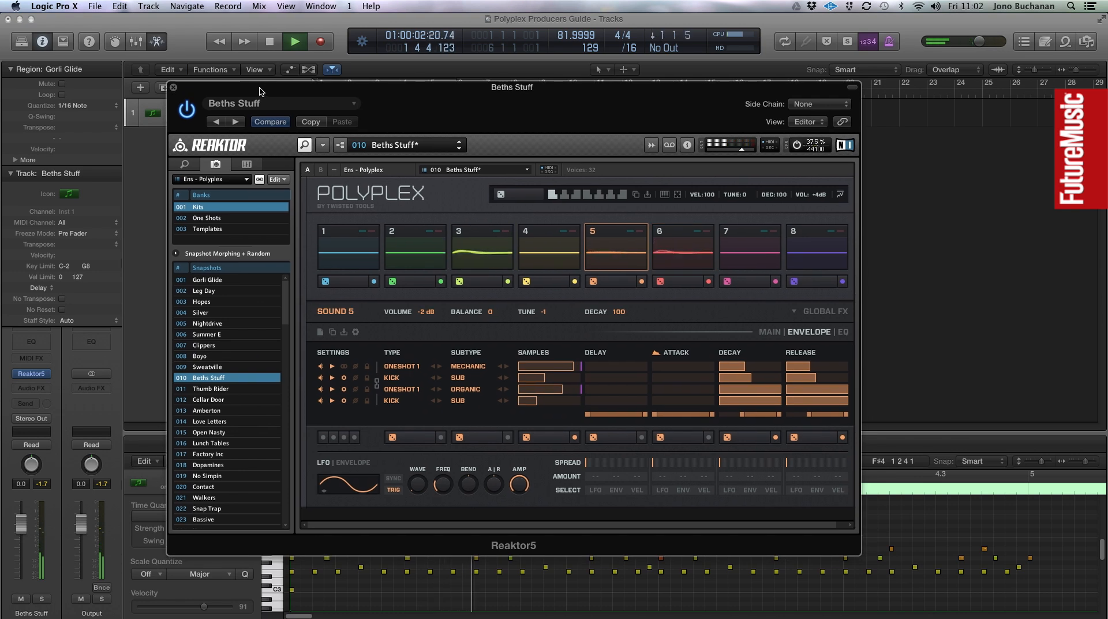
pyautogui.click(228, 389)
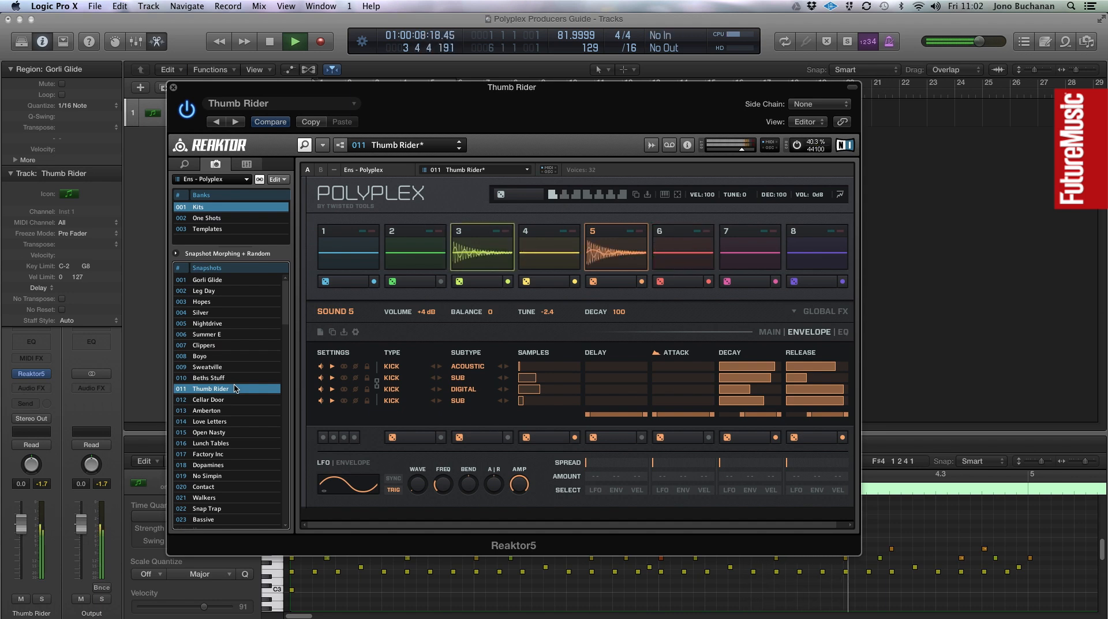
pyautogui.click(232, 454)
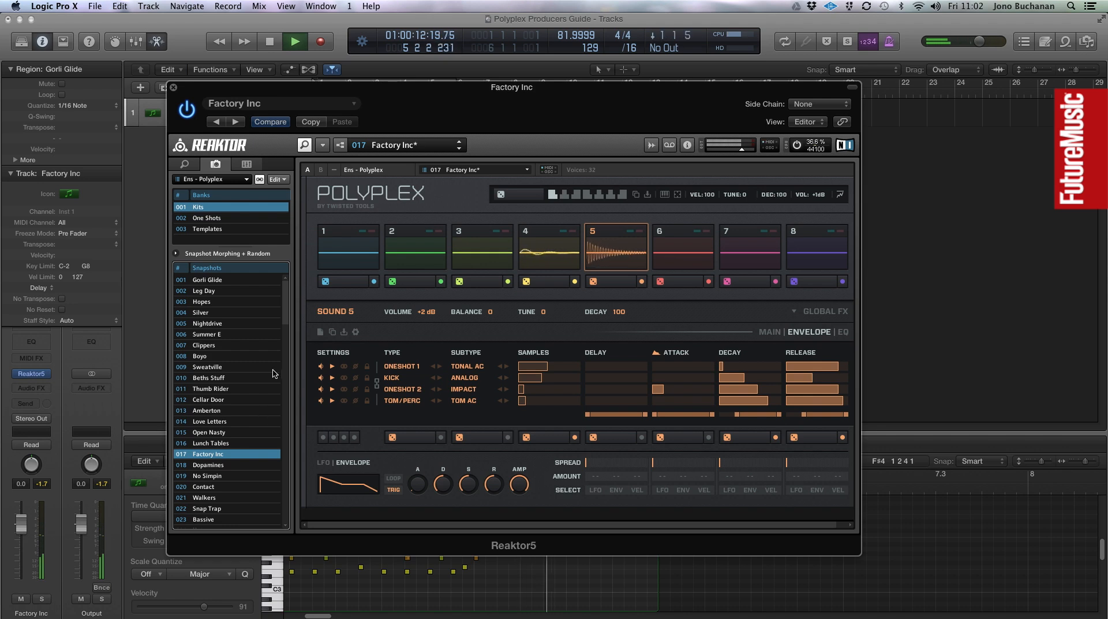
pyautogui.scroll(-6, 287, 303)
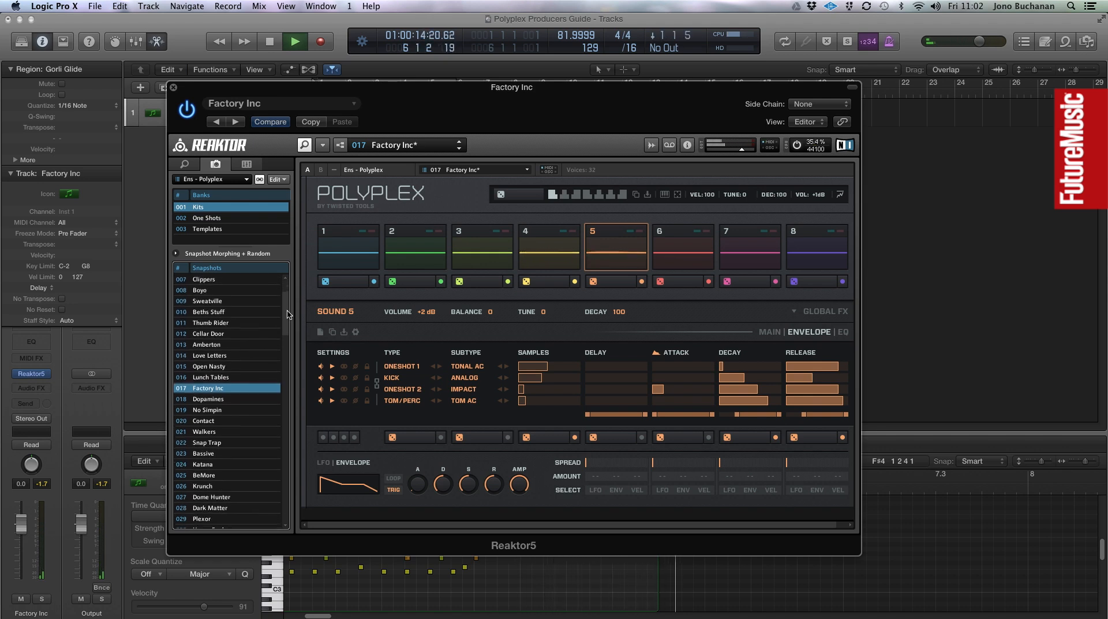
pyautogui.press('space')
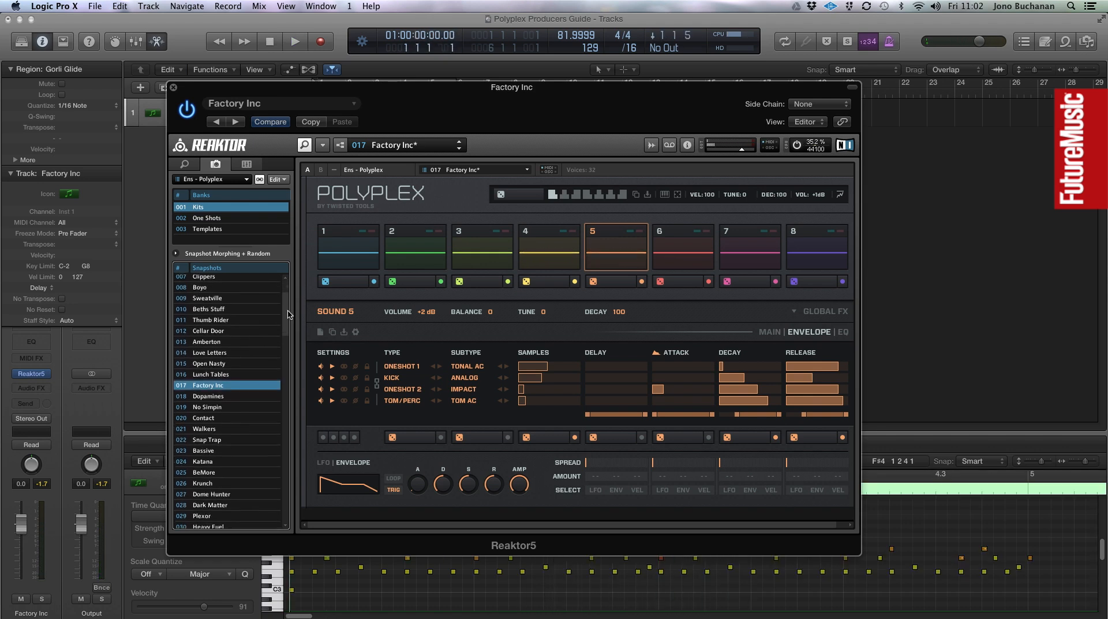
# - Set a cycle range from bar 1 to bar 5 and start looped playback with the Factory Inc kit
pyautogui.moveTo(271, 88); pyautogui.dragTo(367, 280)
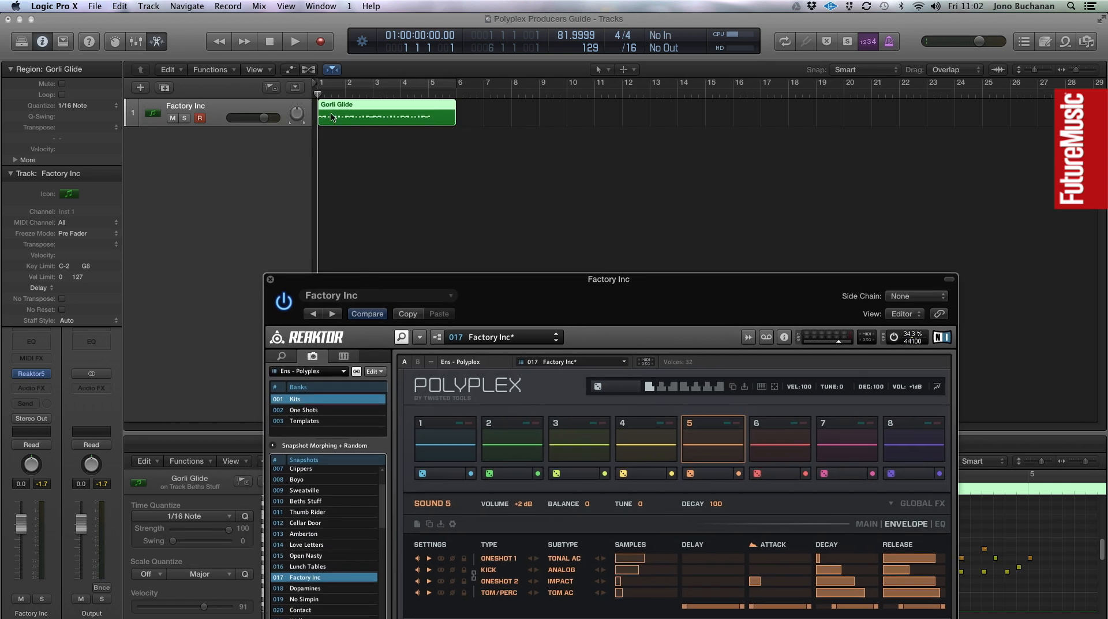
pyautogui.moveTo(329, 88); pyautogui.dragTo(440, 120)
pyautogui.press('space')
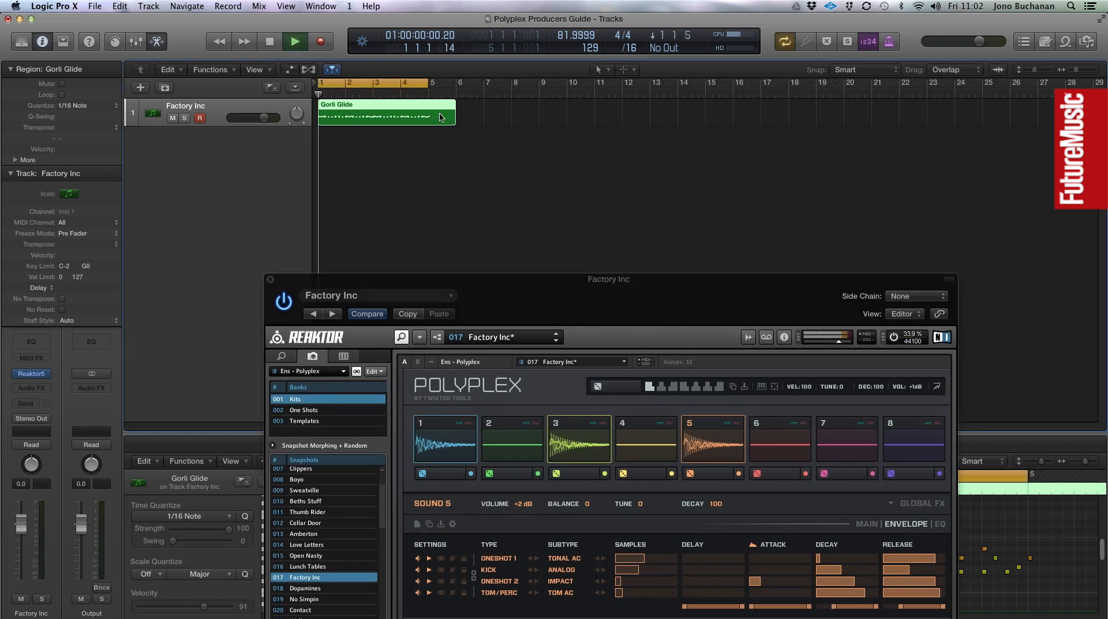
pyautogui.moveTo(412, 279); pyautogui.dragTo(354, 57)
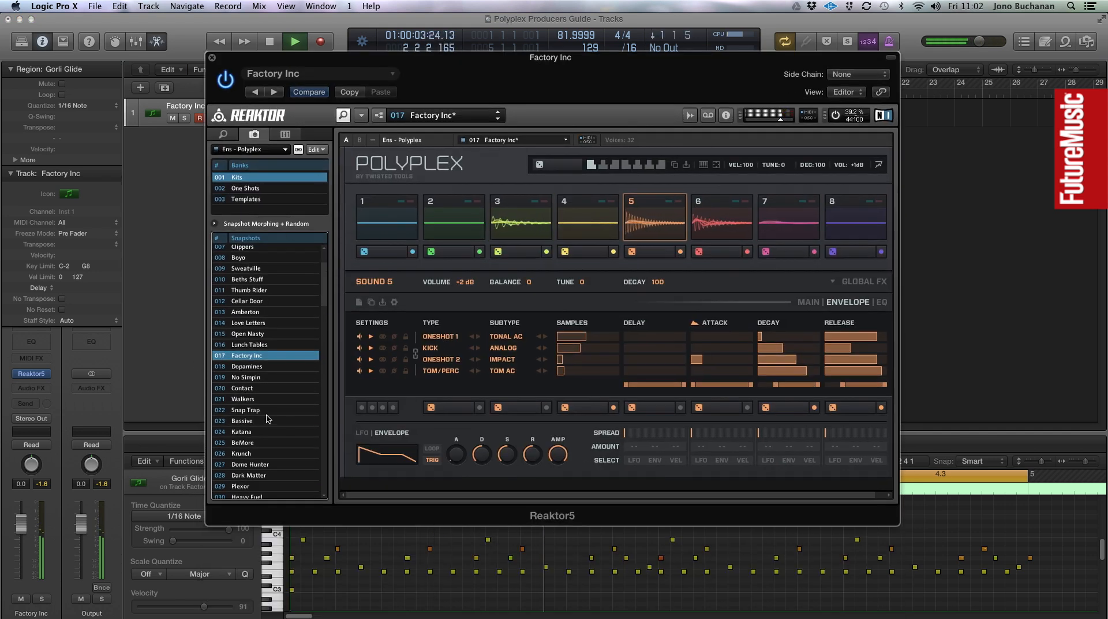
# - Audition the Contact, Dark Matter, Nasty Shizzle and Big Machines kits over the looping pattern
pyautogui.click(260, 389)
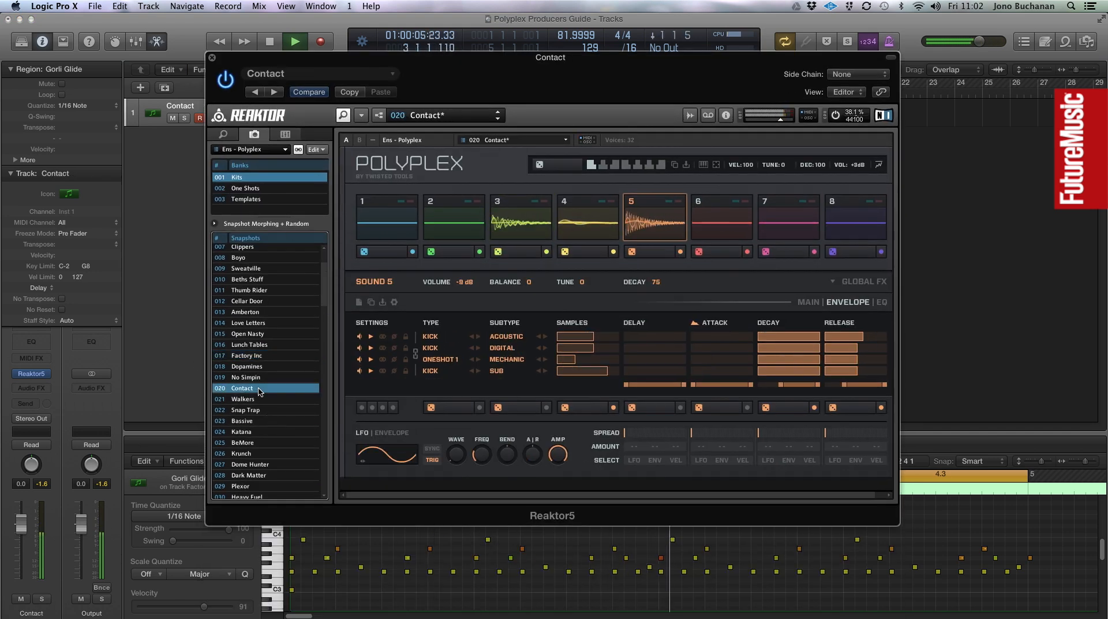
pyautogui.click(275, 475)
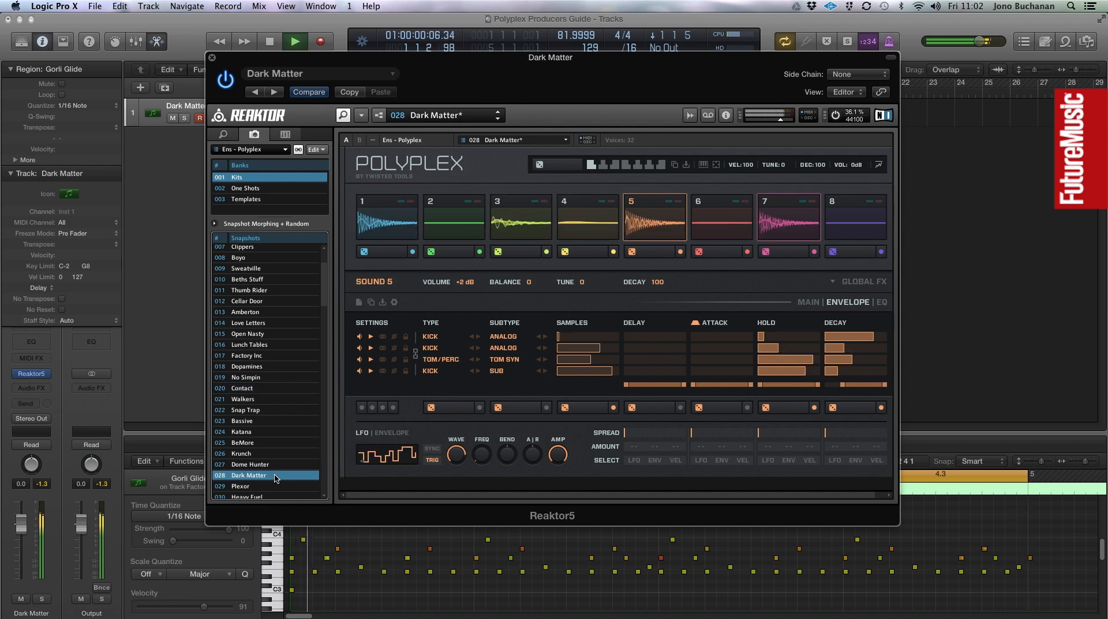
pyautogui.moveTo(325, 293); pyautogui.dragTo(326, 357)
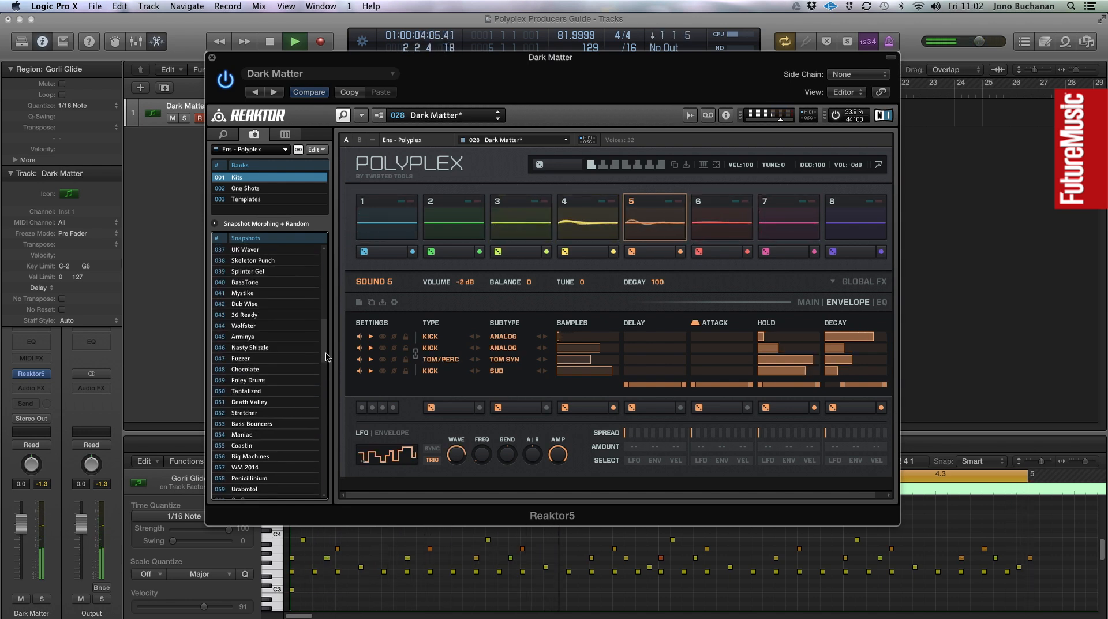
pyautogui.click(286, 348)
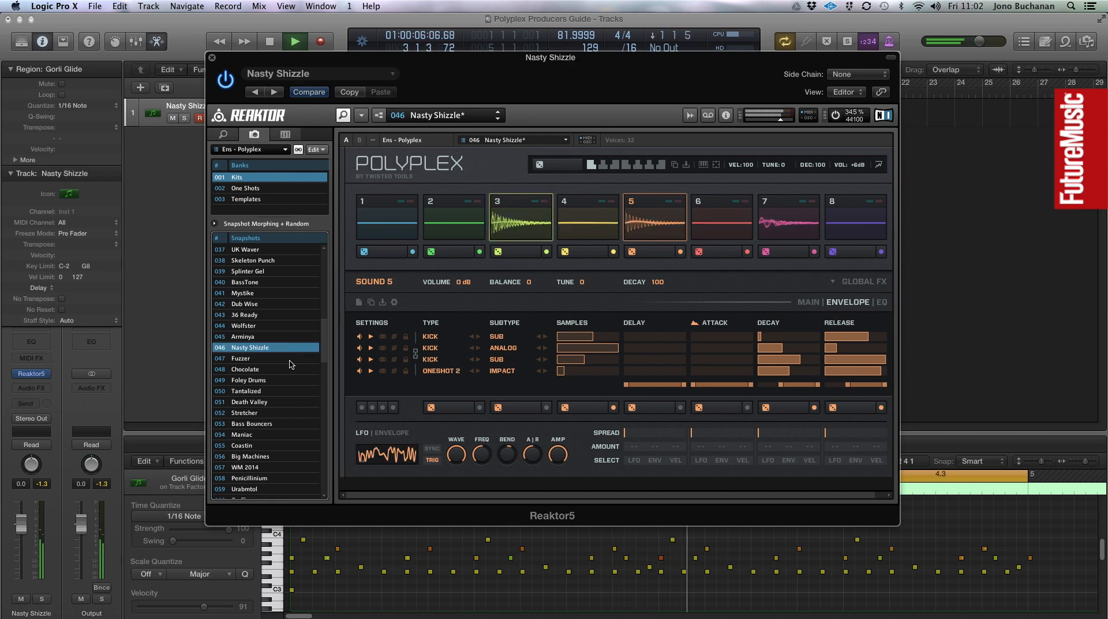
pyautogui.click(282, 457)
# - Audition the Analogista, Glitcher, Tittle Credits and Zapper kits over the looping pattern
pyautogui.scroll(-5, 324, 362)
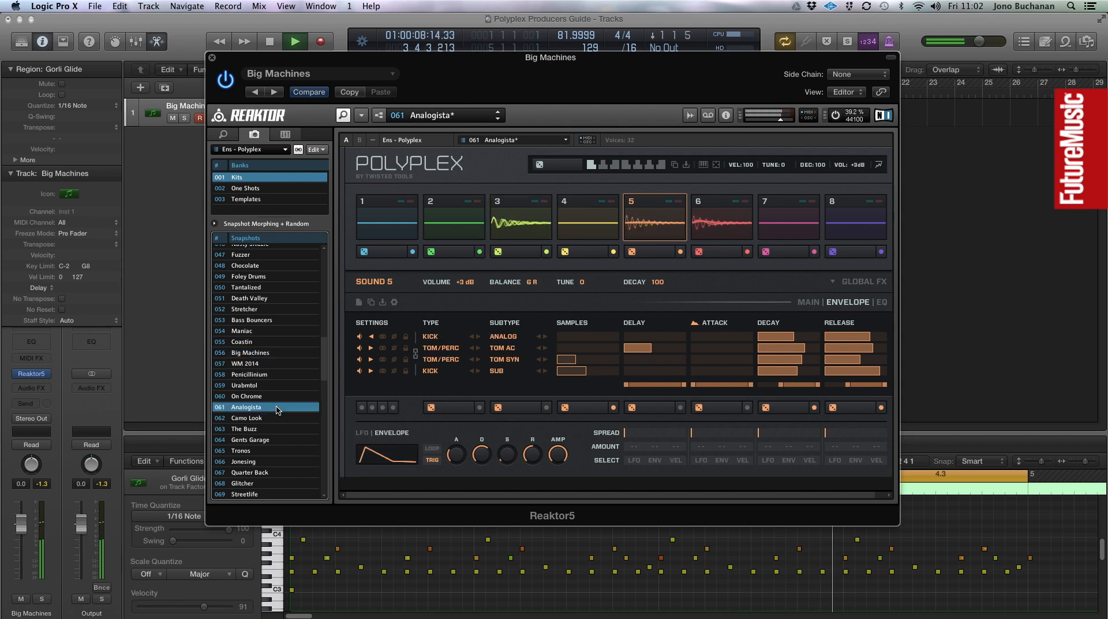
pyautogui.click(247, 407)
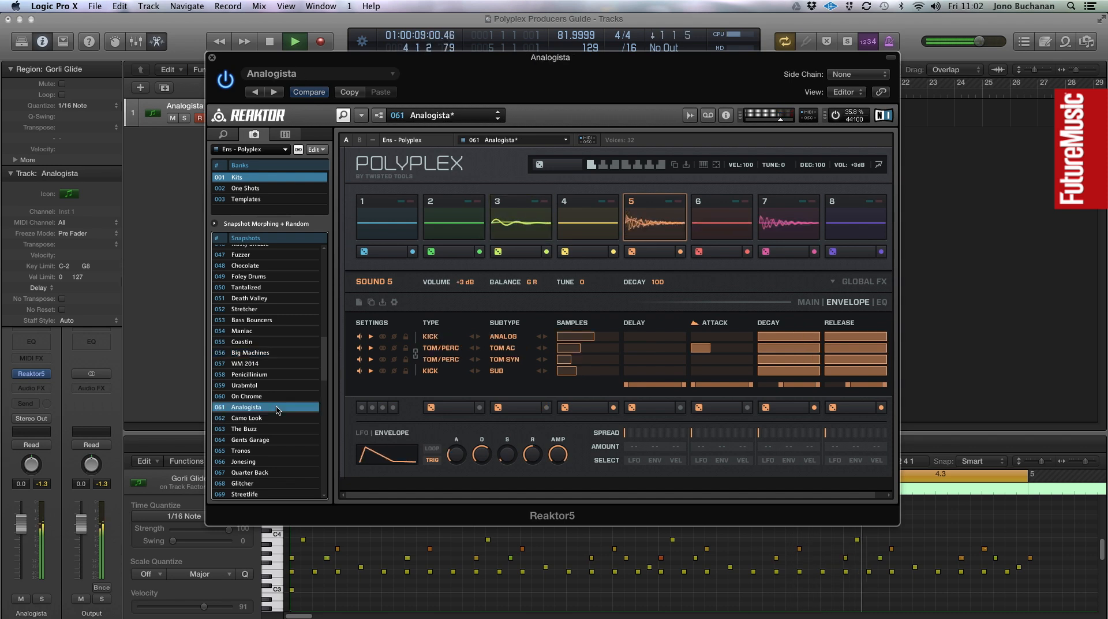
pyautogui.click(284, 483)
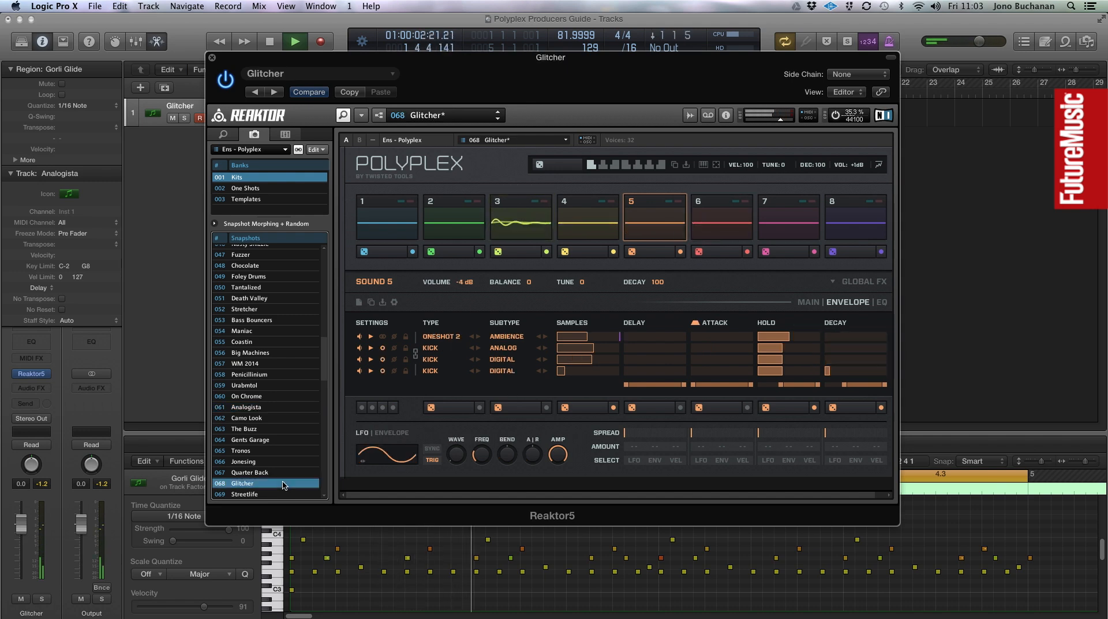
pyautogui.scroll(-1, 325, 376)
pyautogui.moveTo(324, 377); pyautogui.dragTo(320, 403)
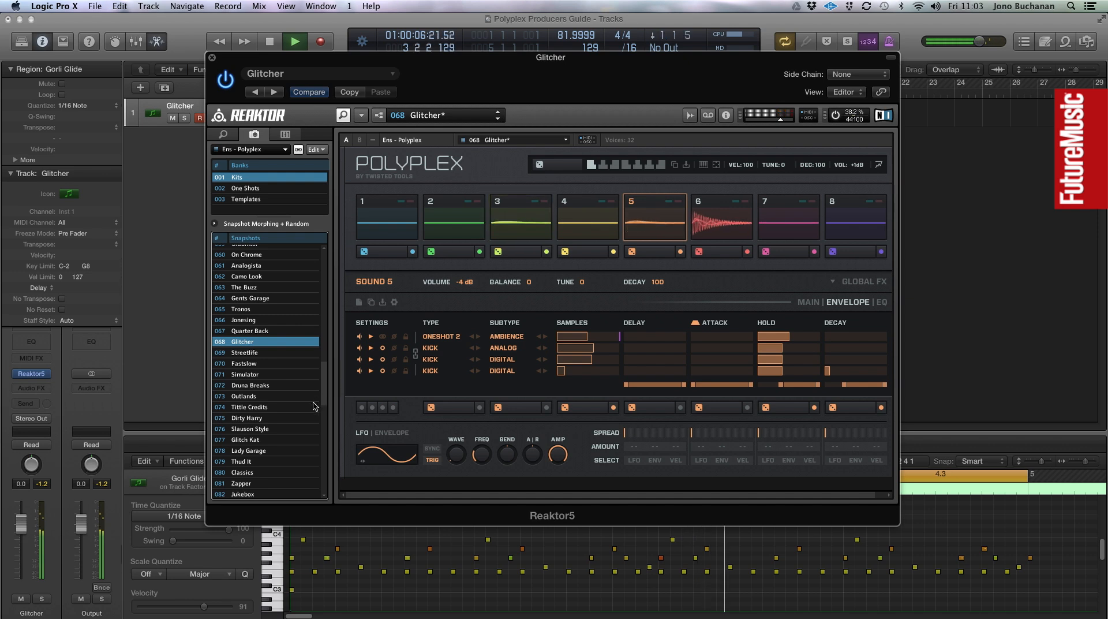
pyautogui.click(287, 407)
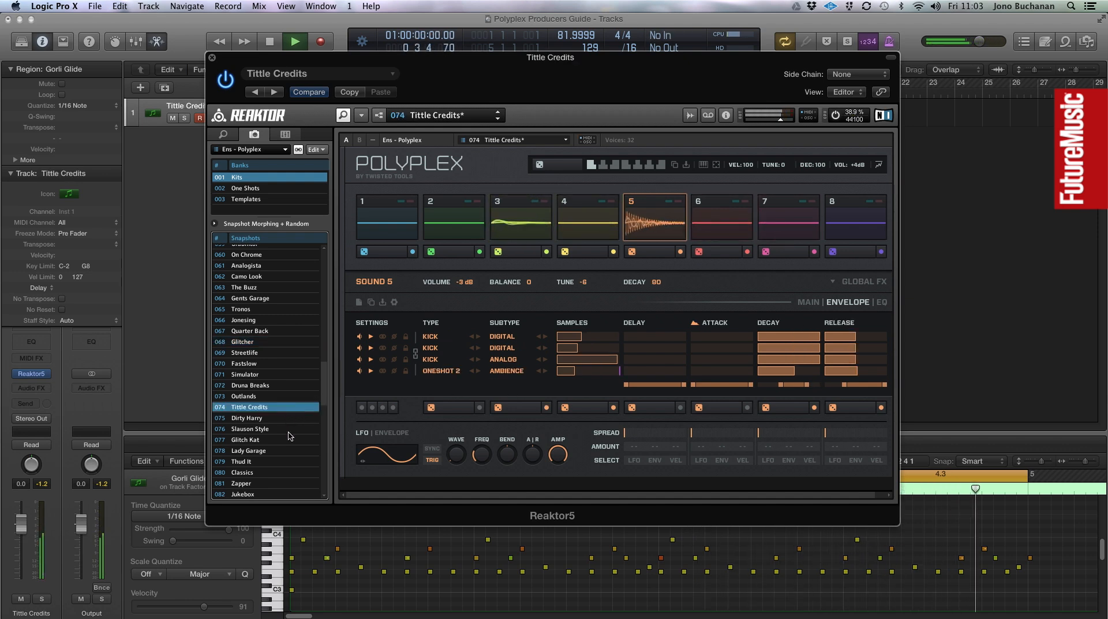
pyautogui.click(281, 484)
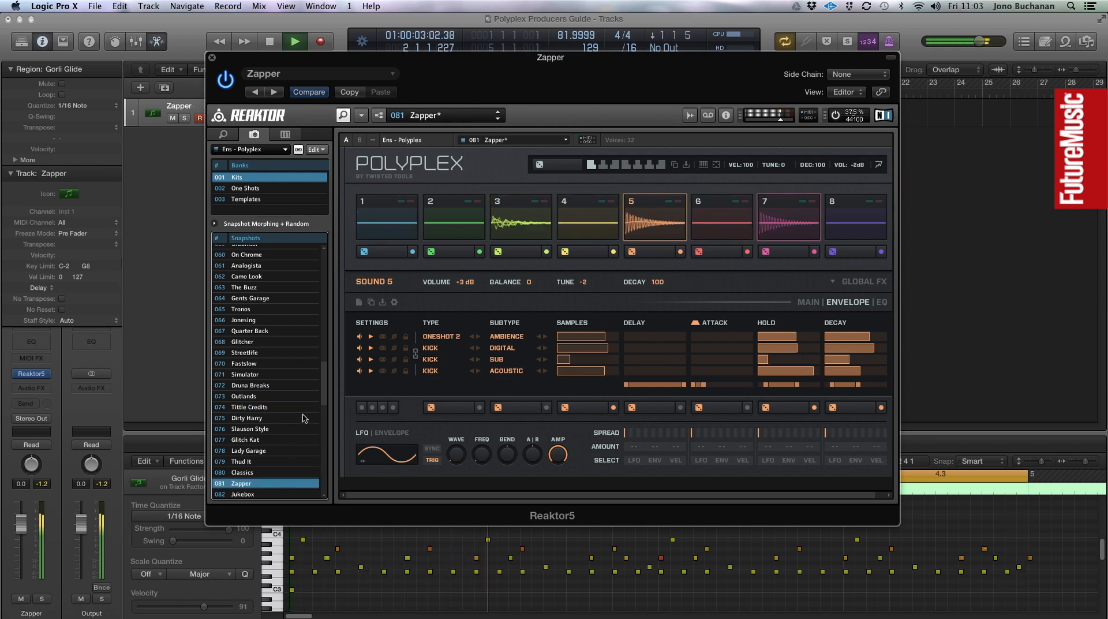
# - Load the Crispy kit, look through the rest of the kit list, and stop playback with the playhead back at the start
pyautogui.scroll(-5, 324, 418)
pyautogui.moveTo(324, 419); pyautogui.dragTo(323, 443)
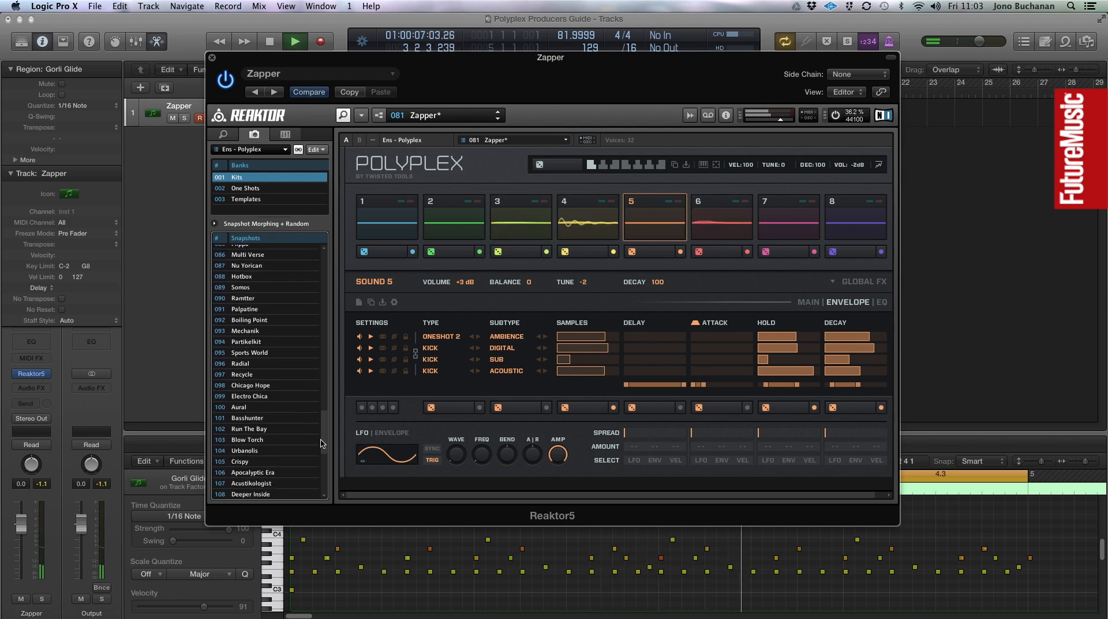
pyautogui.click(262, 462)
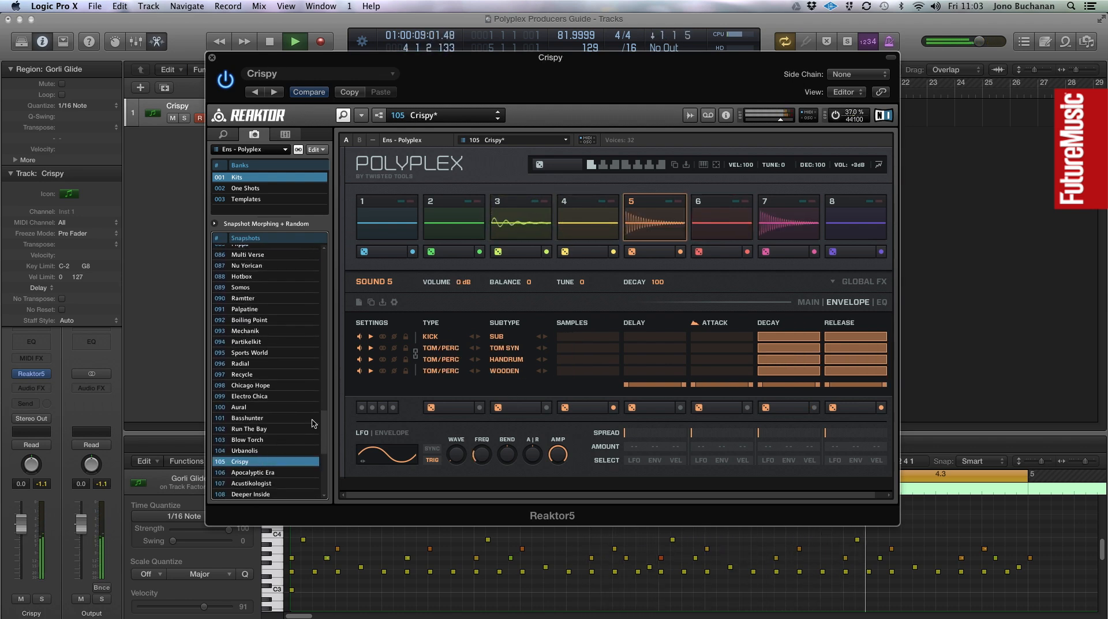
pyautogui.moveTo(324, 423); pyautogui.dragTo(323, 439)
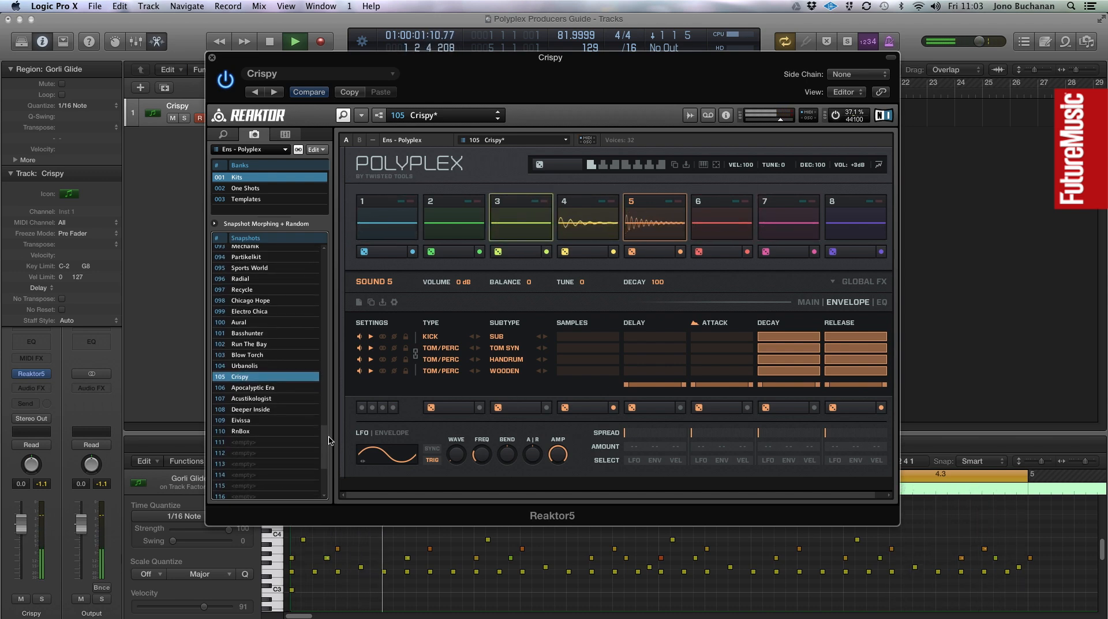
pyautogui.click(271, 42)
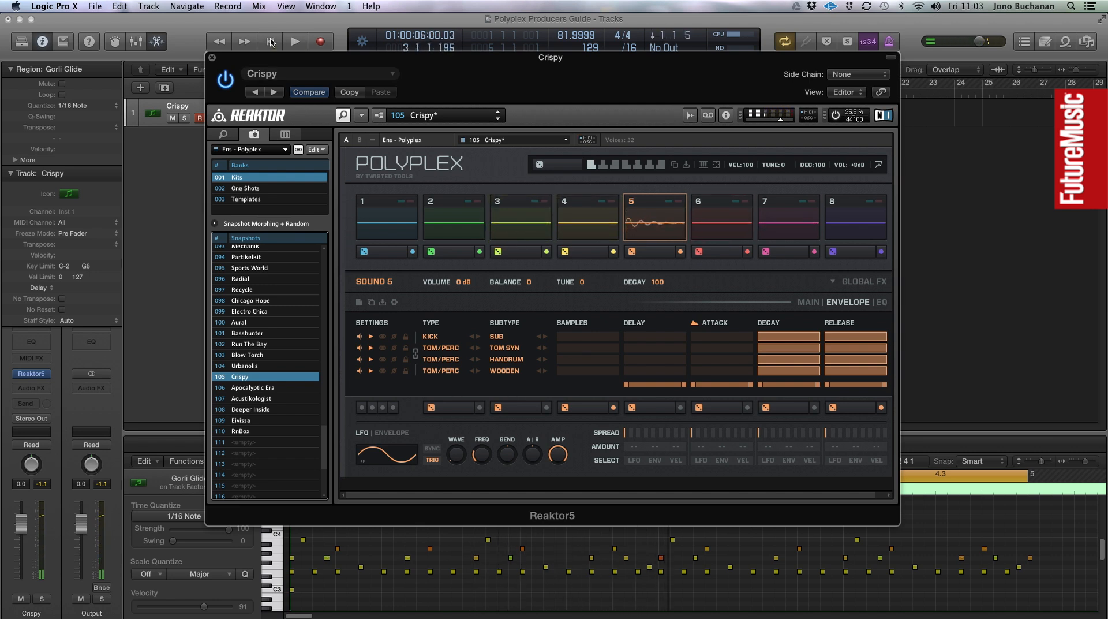
pyautogui.click(270, 41)
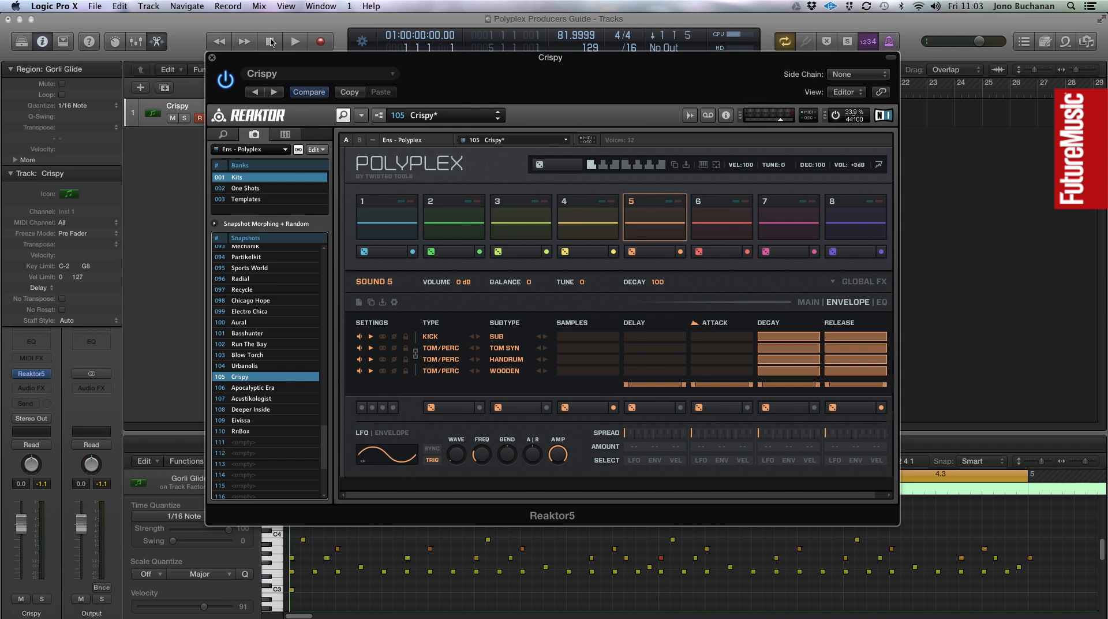